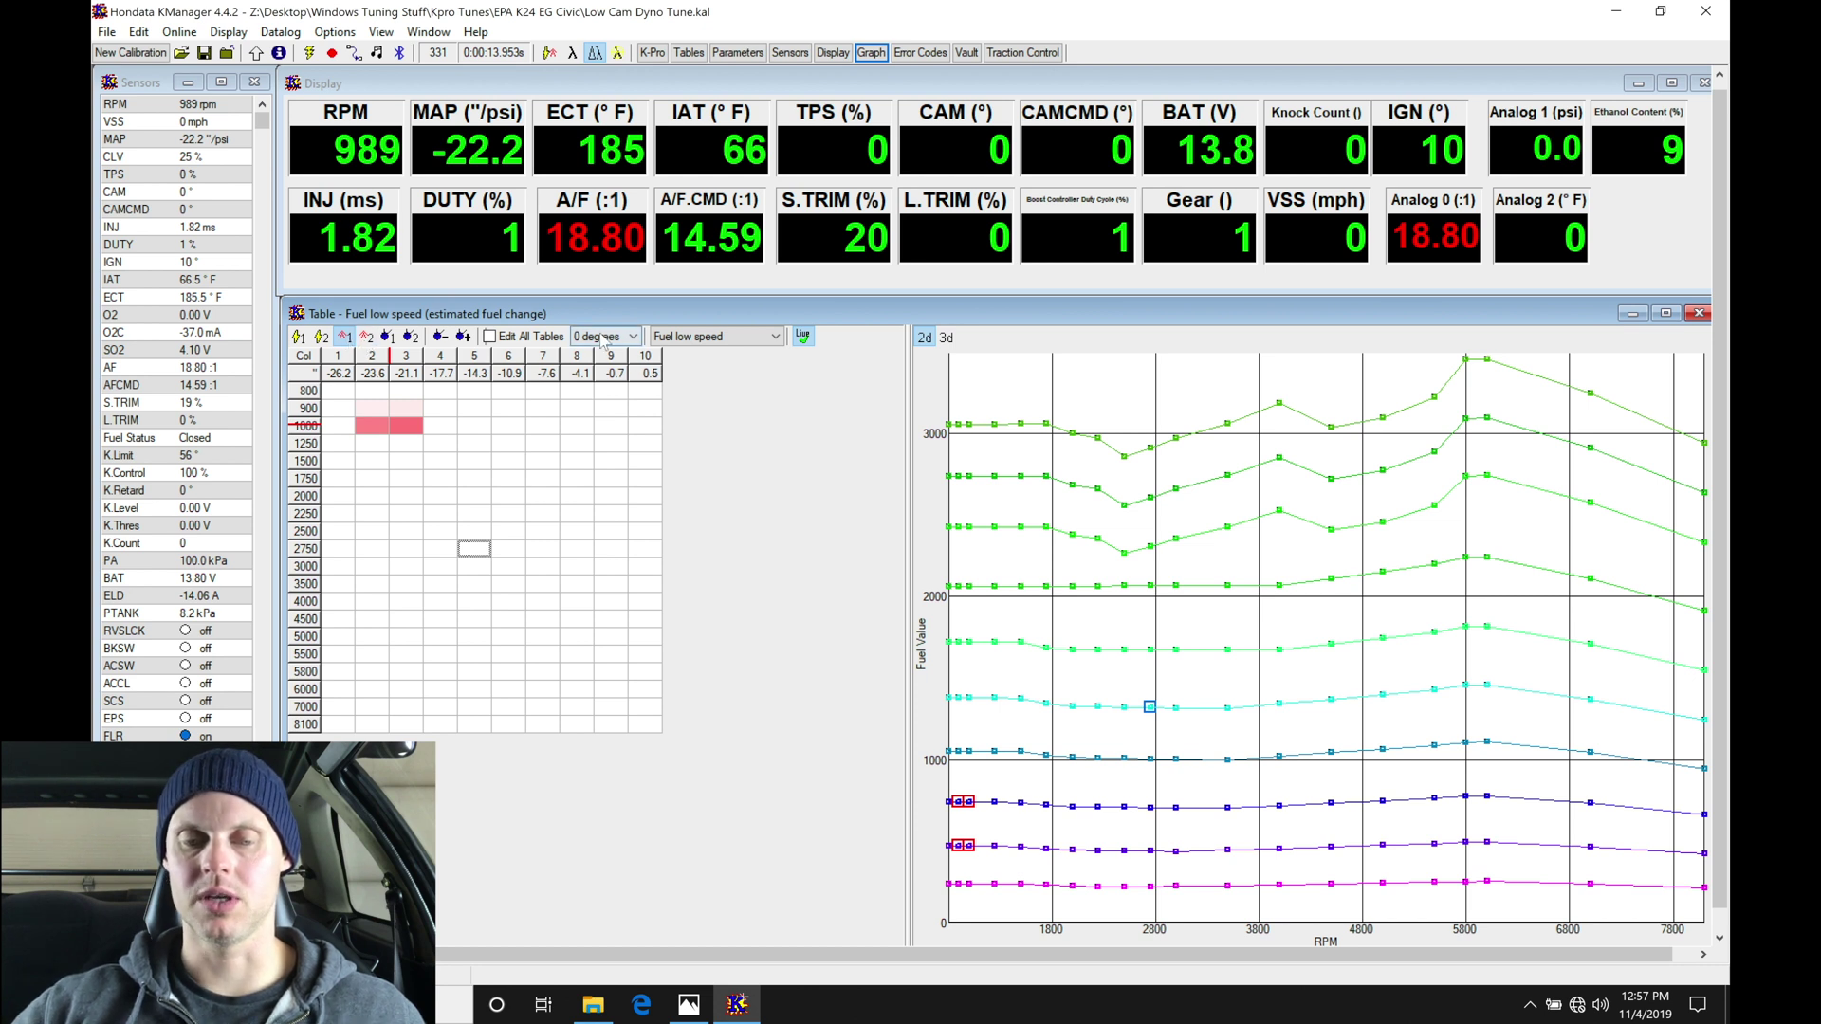
Step: Copy the whole 0° low-speed fuel table into the 10° fuel table
drag(339, 390, 645, 718)
click(645, 725)
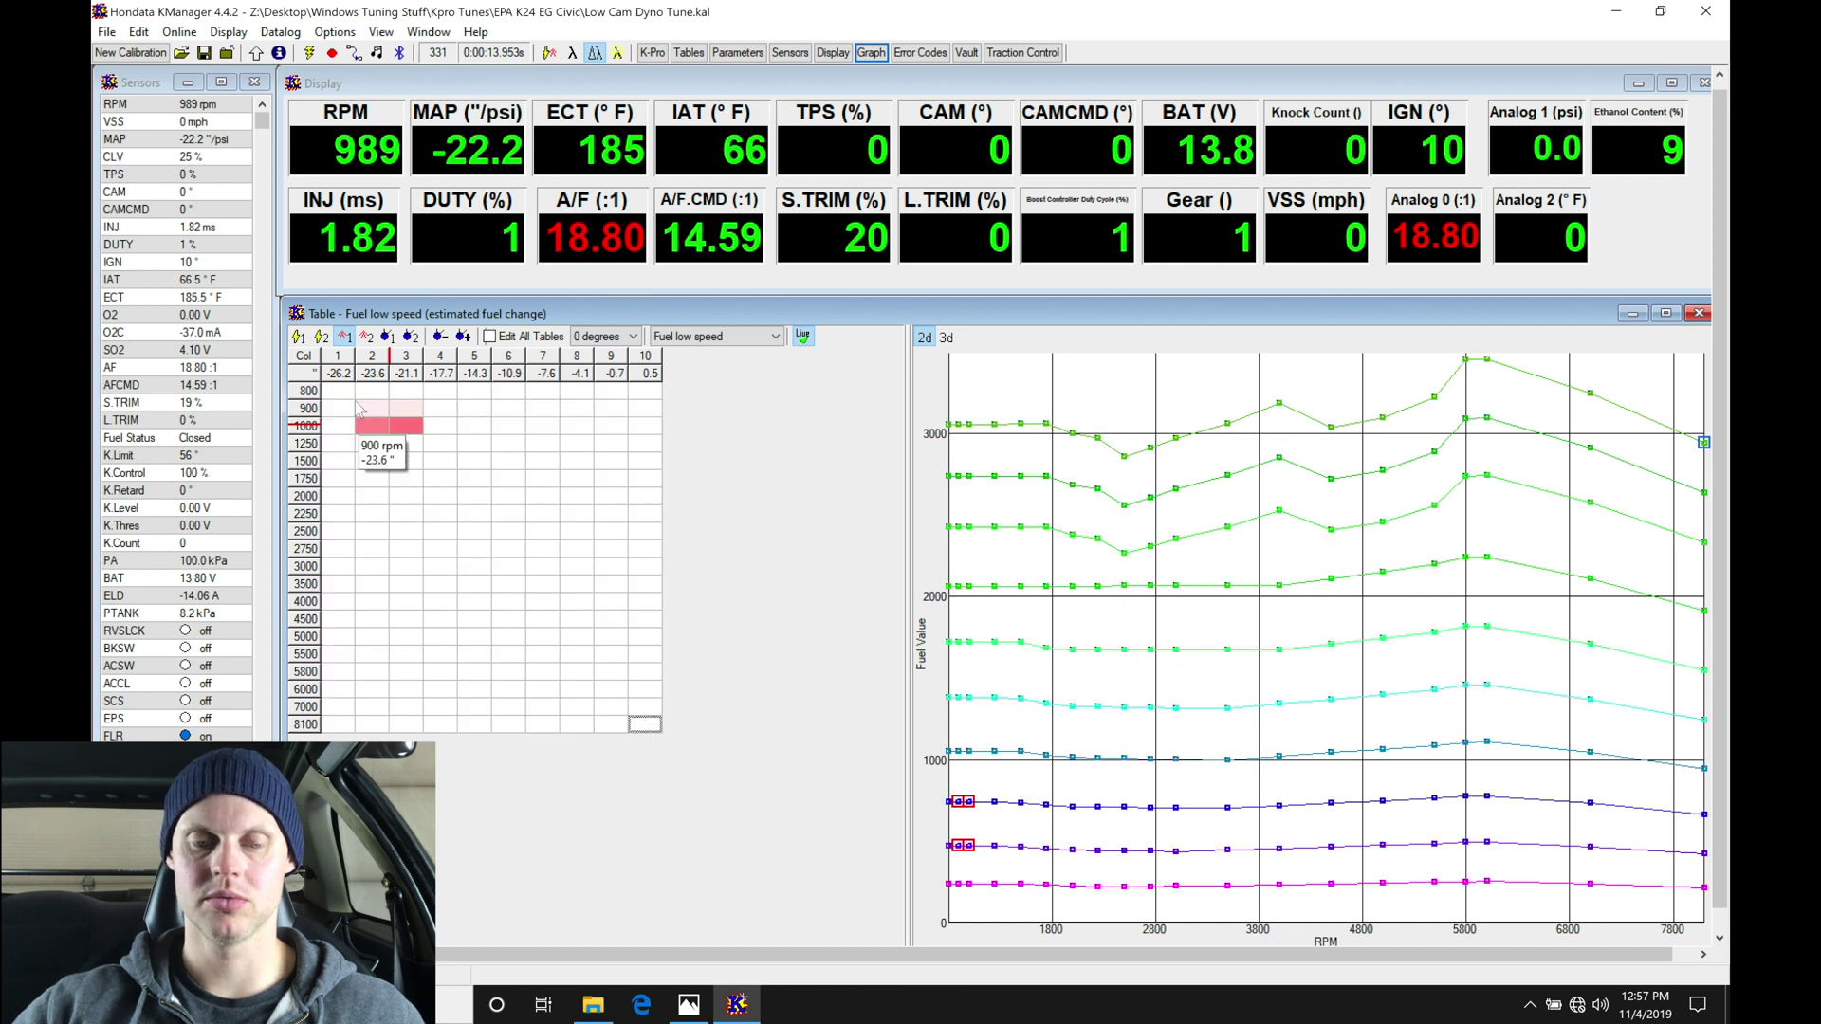
drag(340, 389, 645, 721)
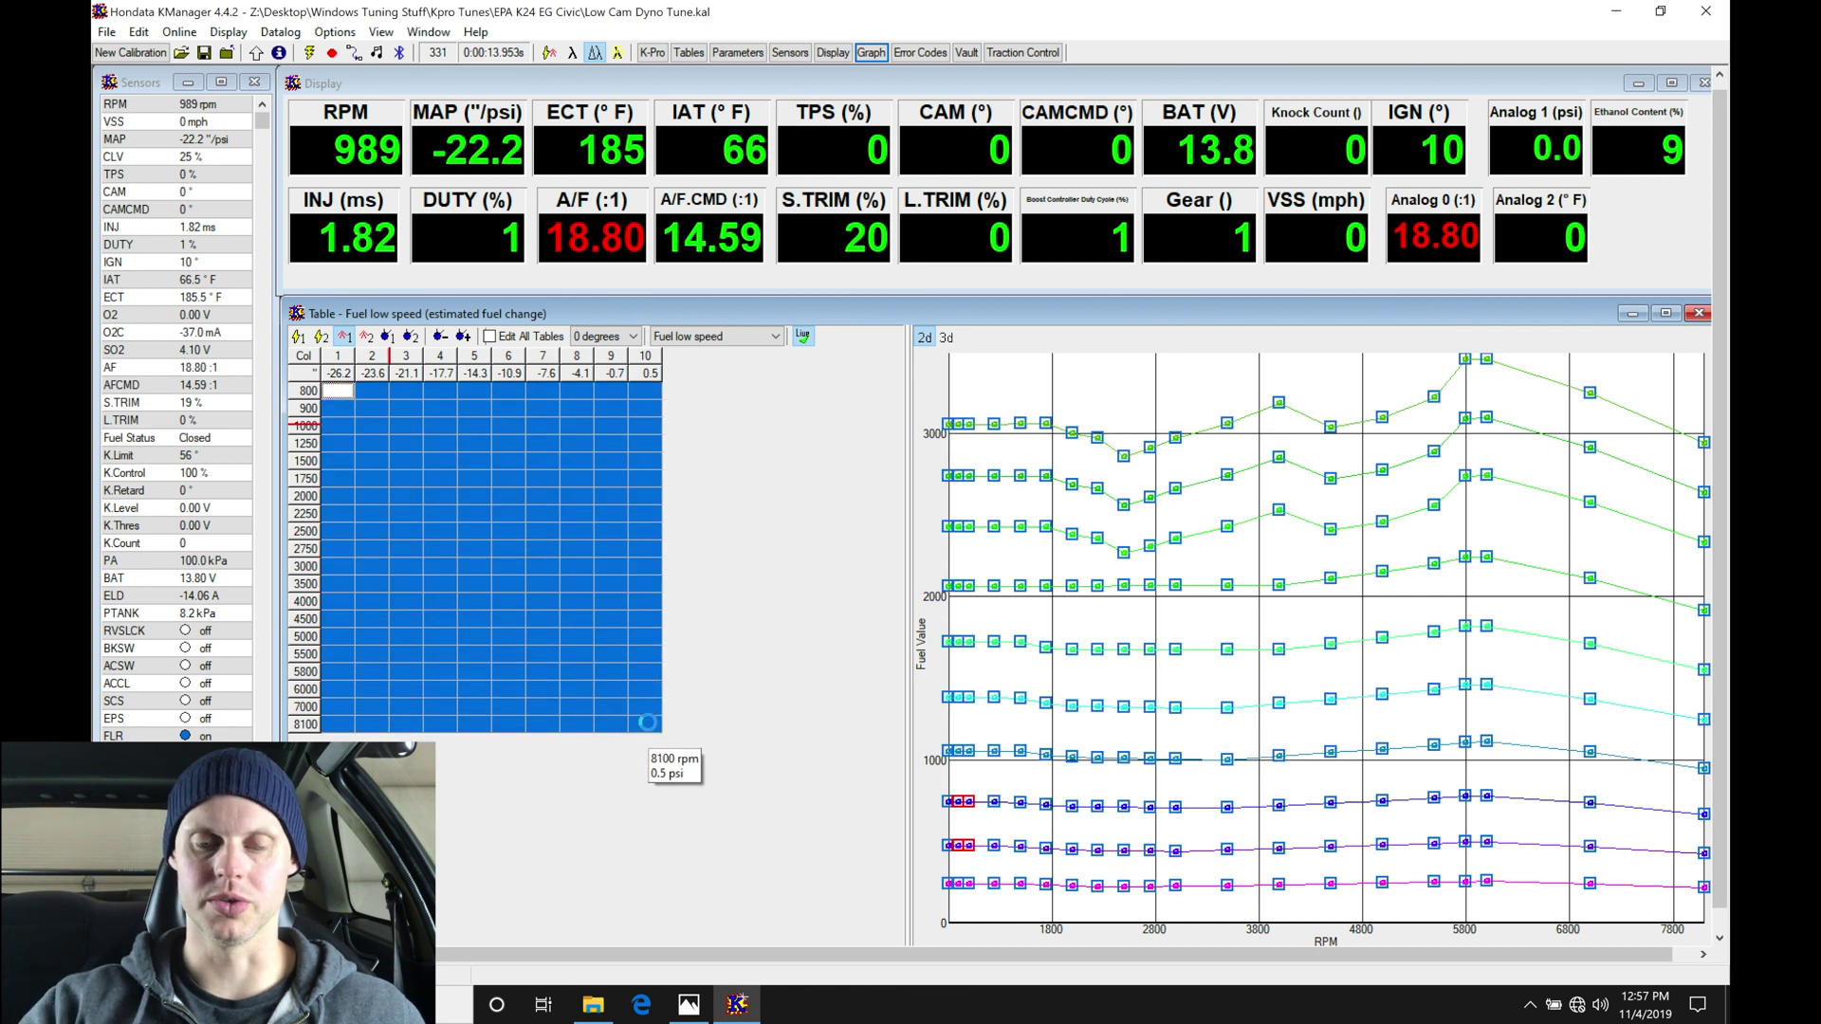
click(463, 336)
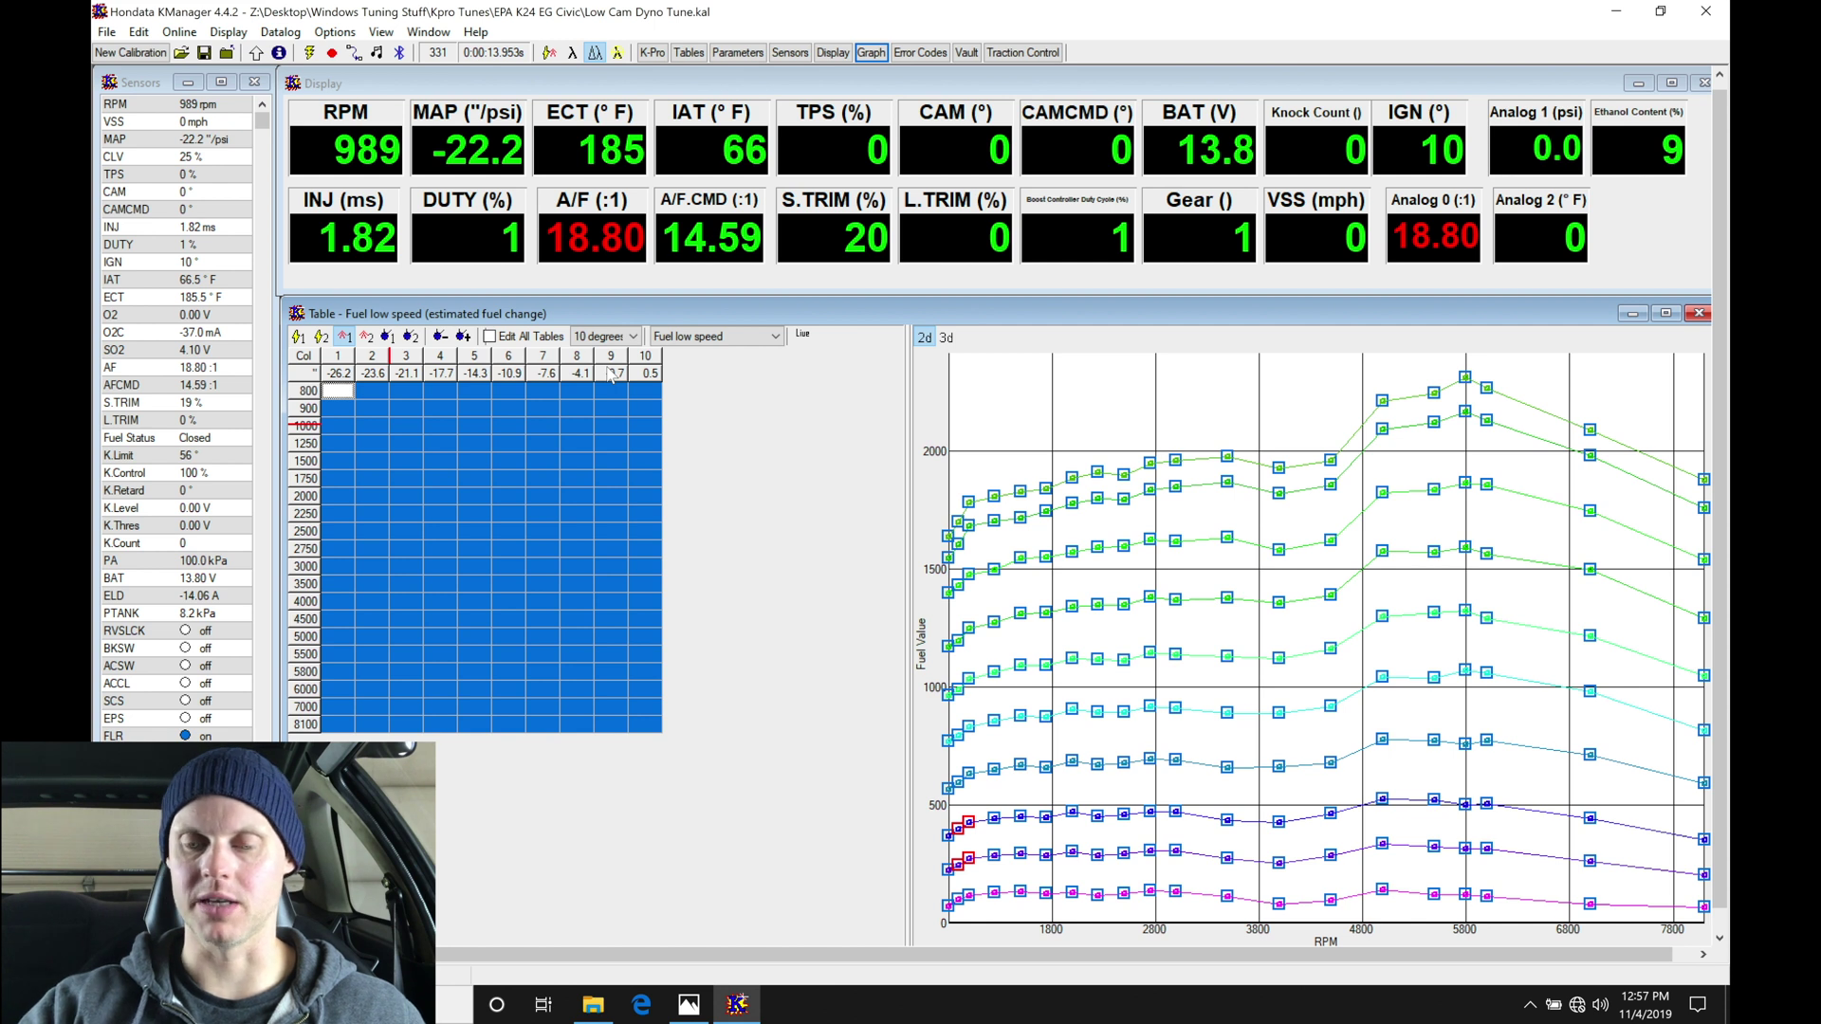
key(ctrl+v)
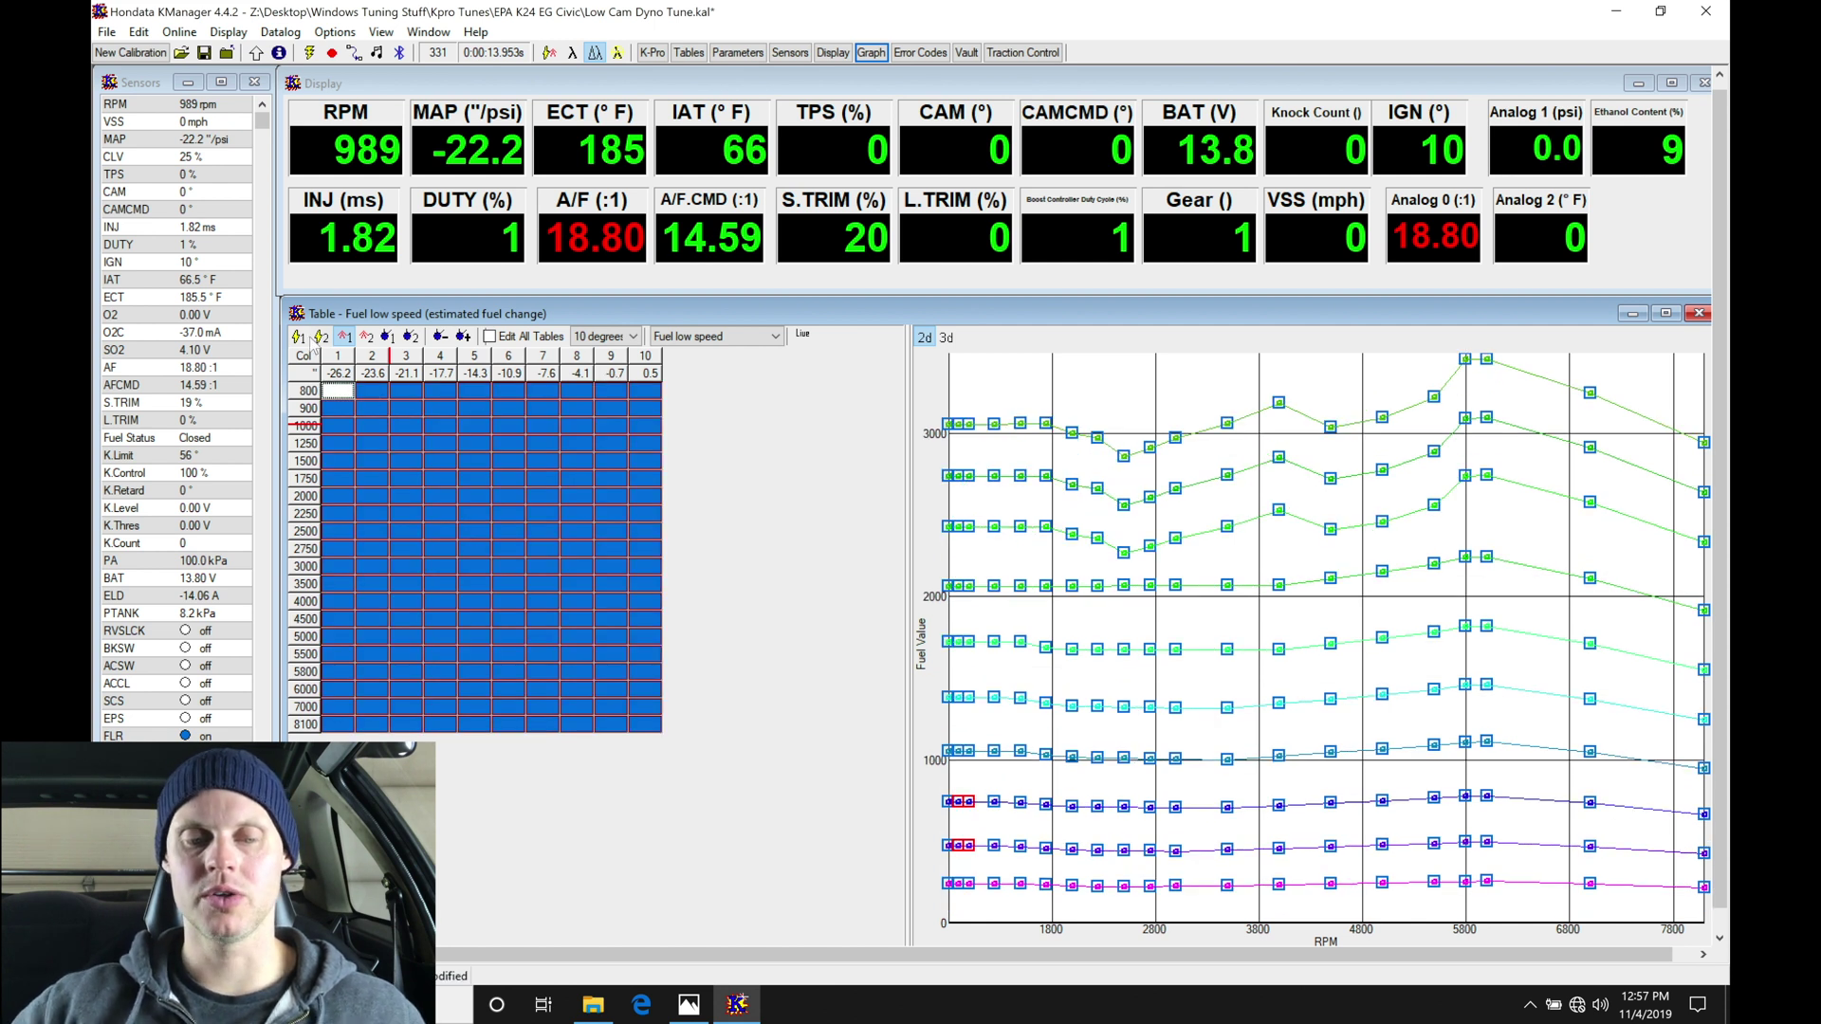
Step: Bring the 0° low-speed ignition values into the 10° ignition table and open the cam angle table
click(298, 337)
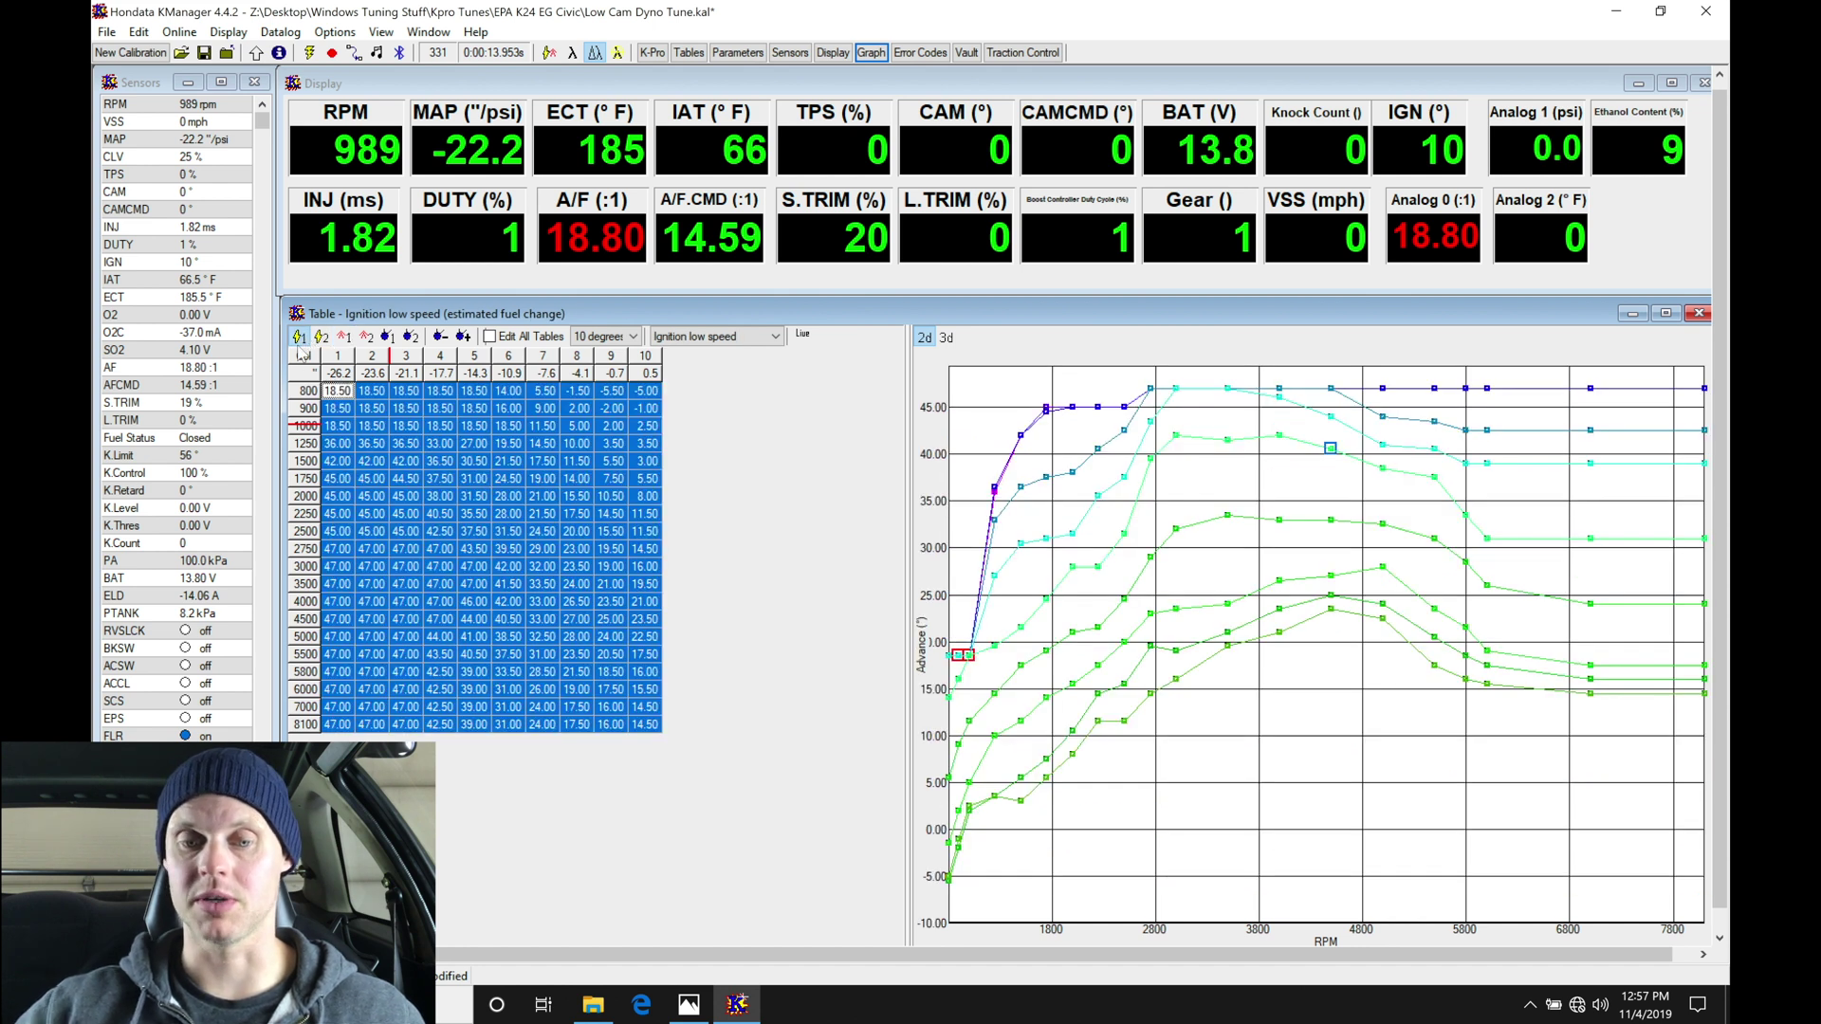
click(439, 337)
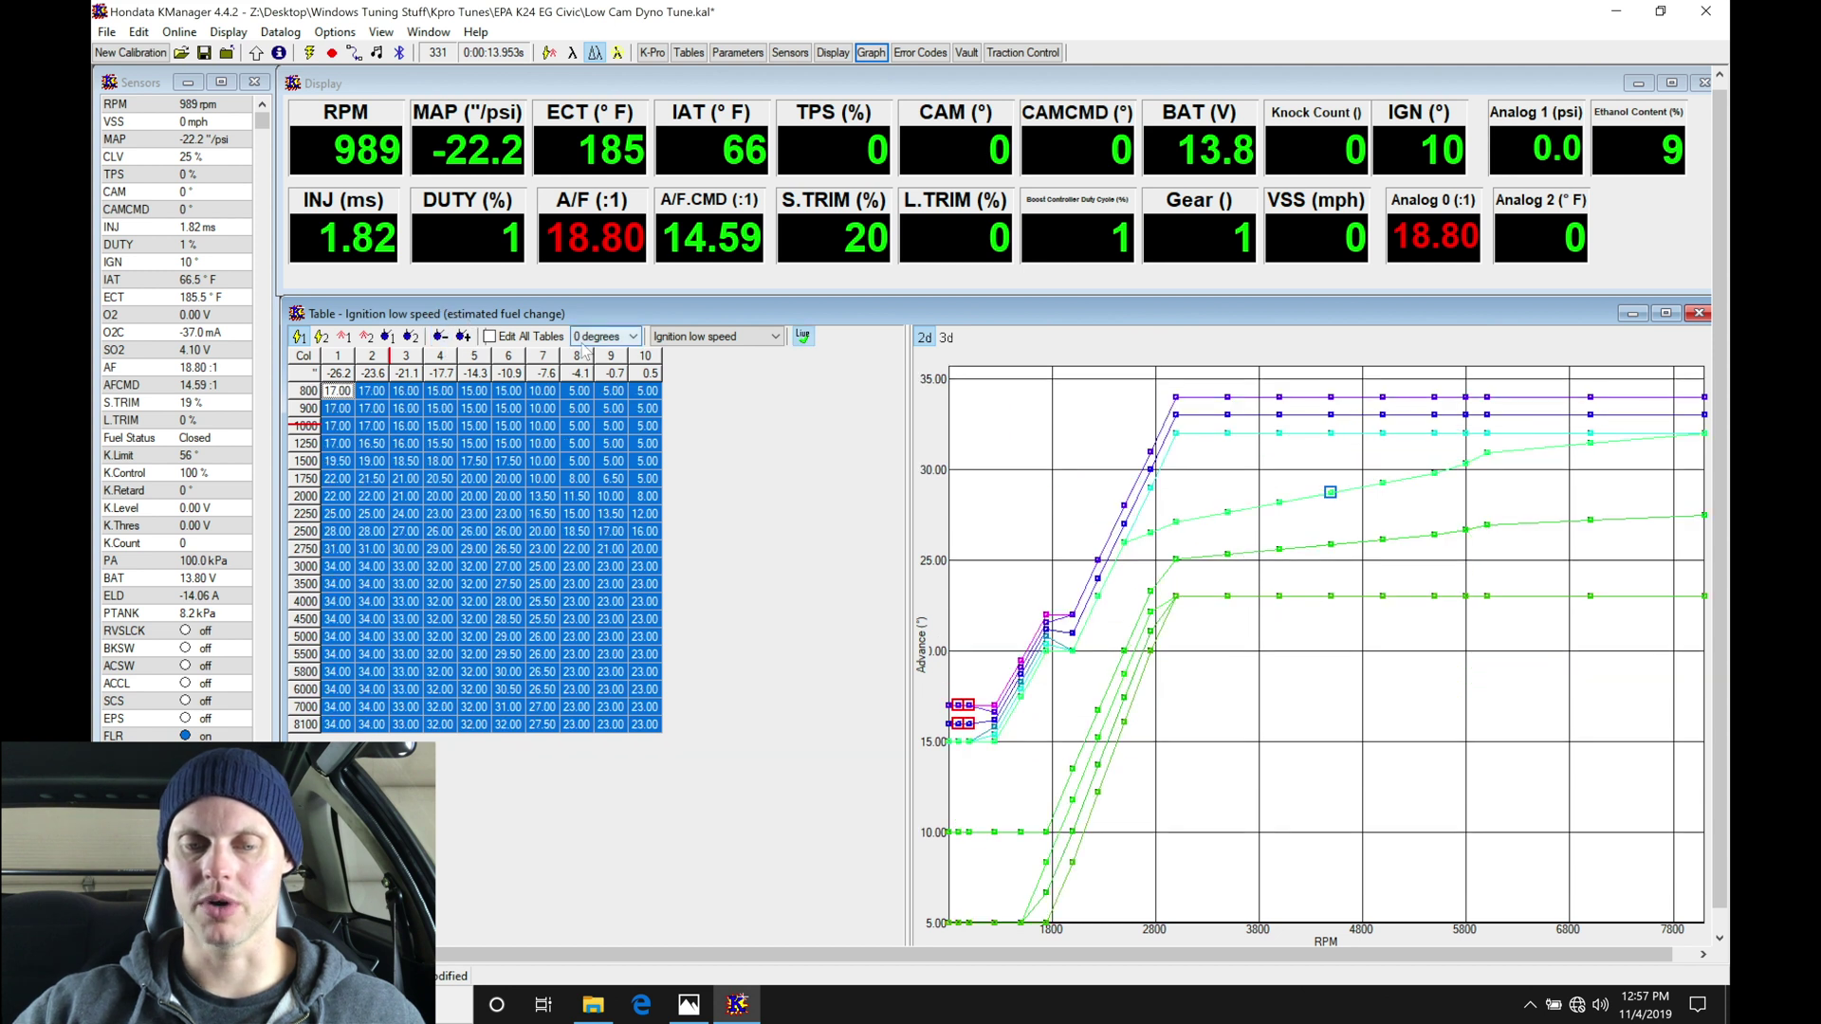
click(464, 336)
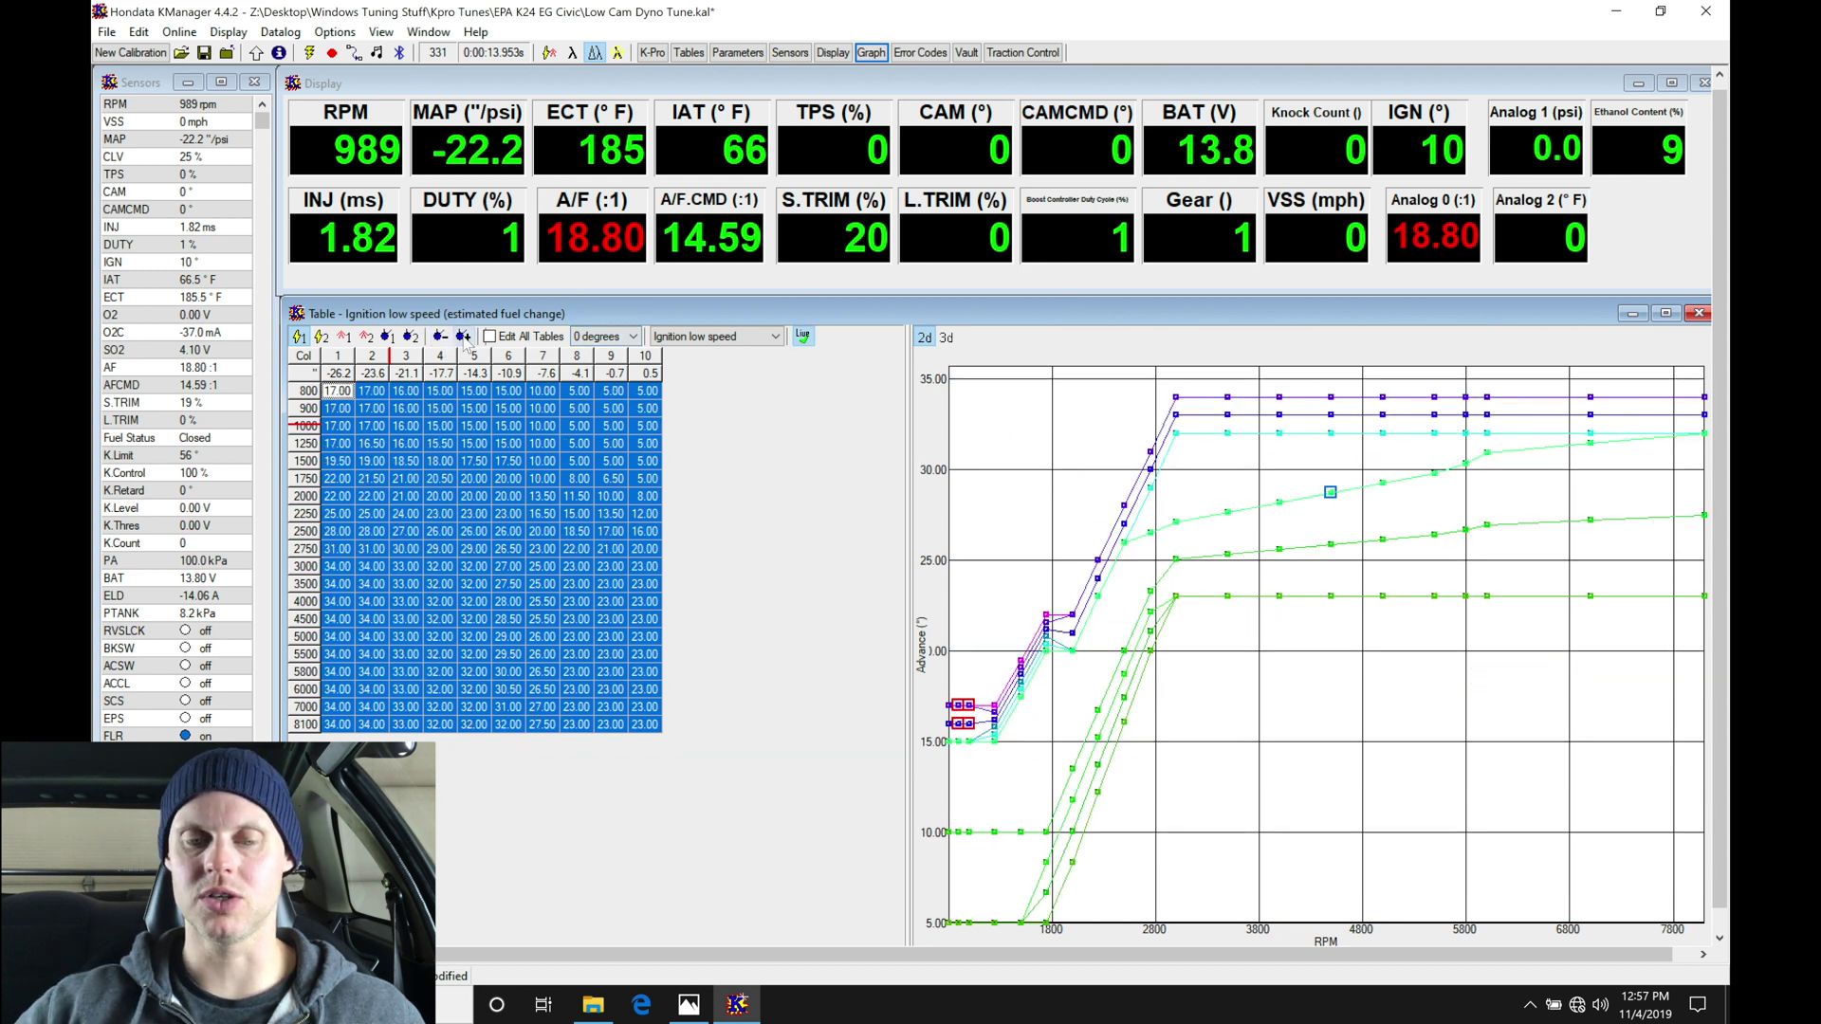
click(464, 338)
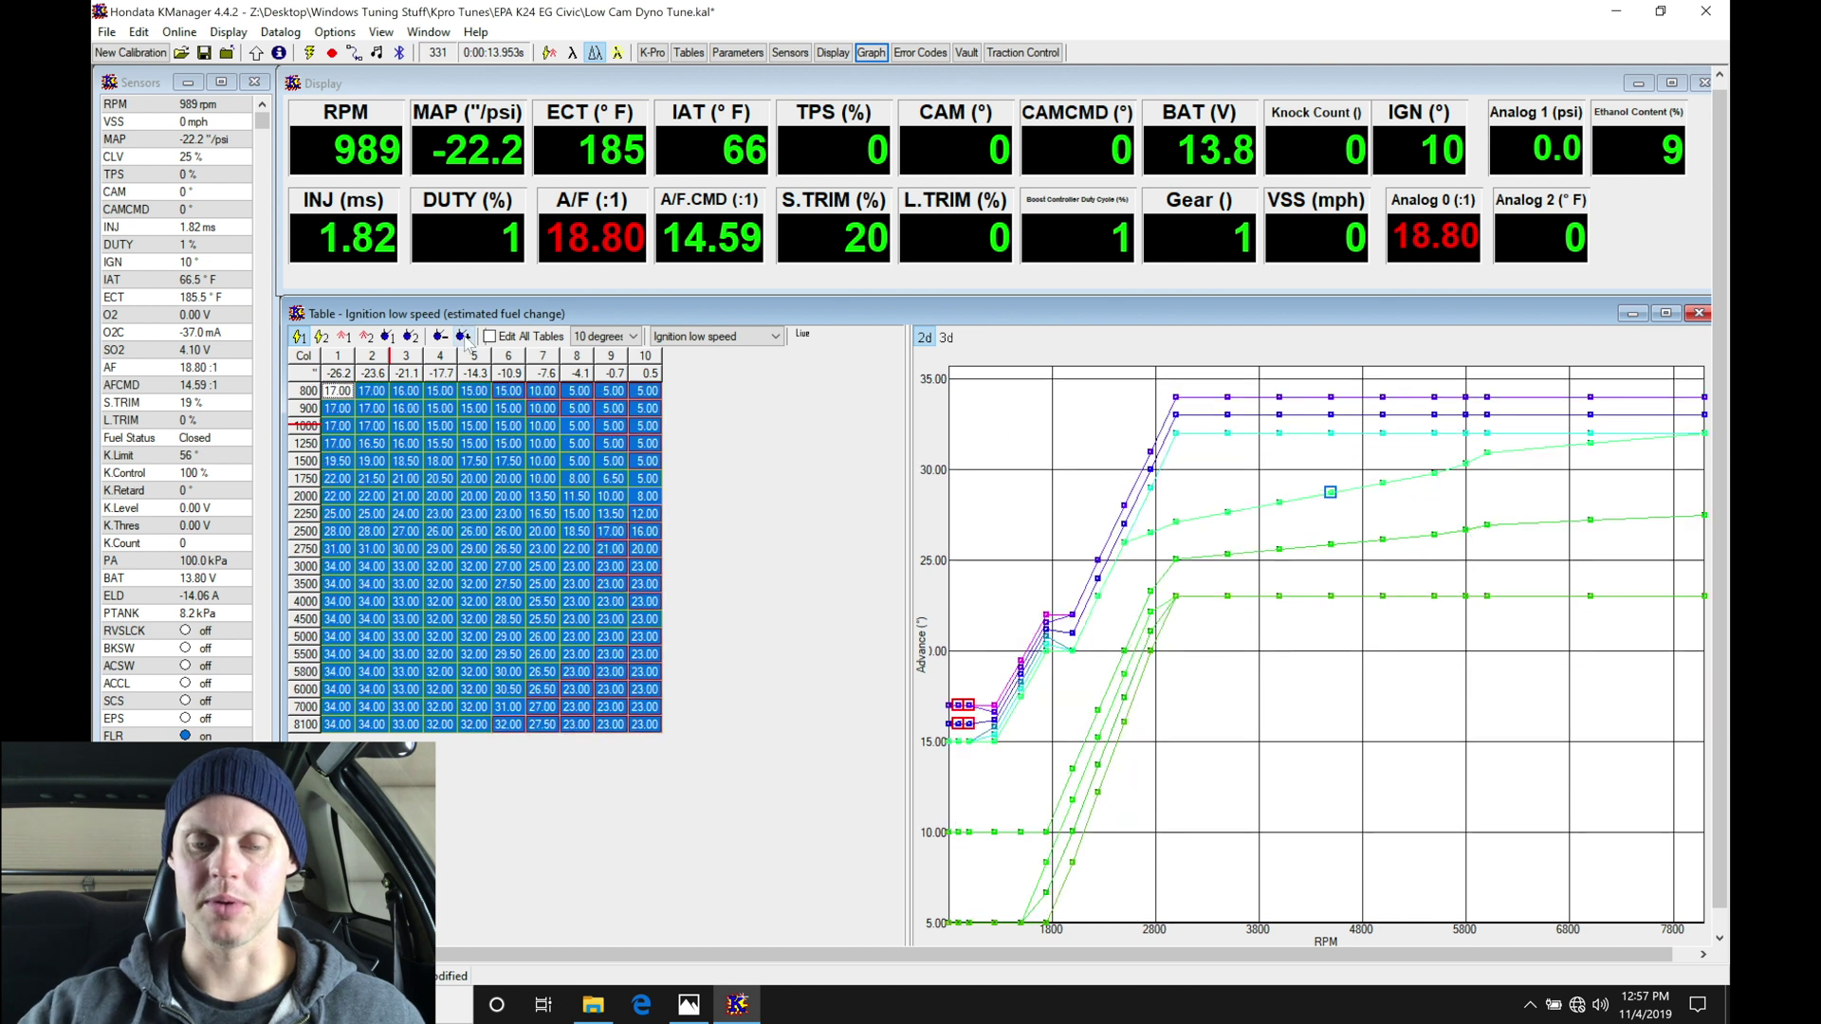
click(388, 337)
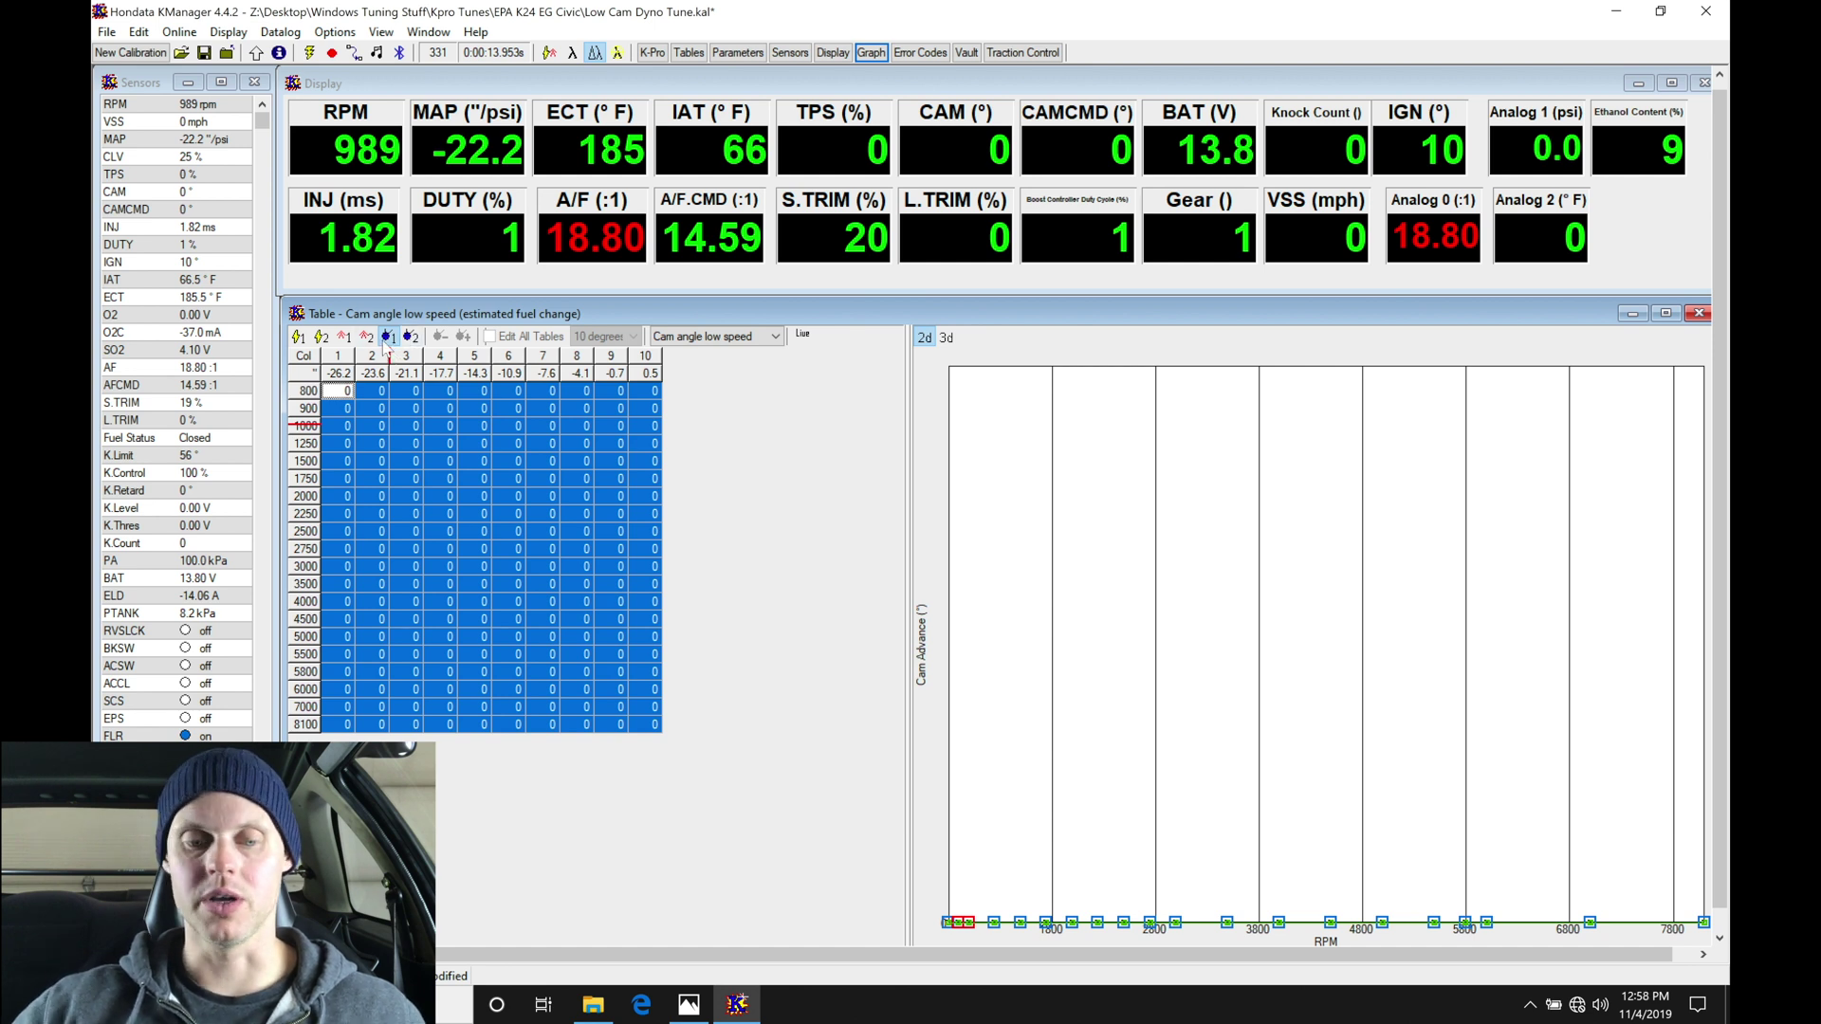
Step: Set every low-speed cam angle cell from 1500 to 8100 rpm to 10 via Adjust Selected Values
drag(341, 462, 655, 736)
key(ctrl+j)
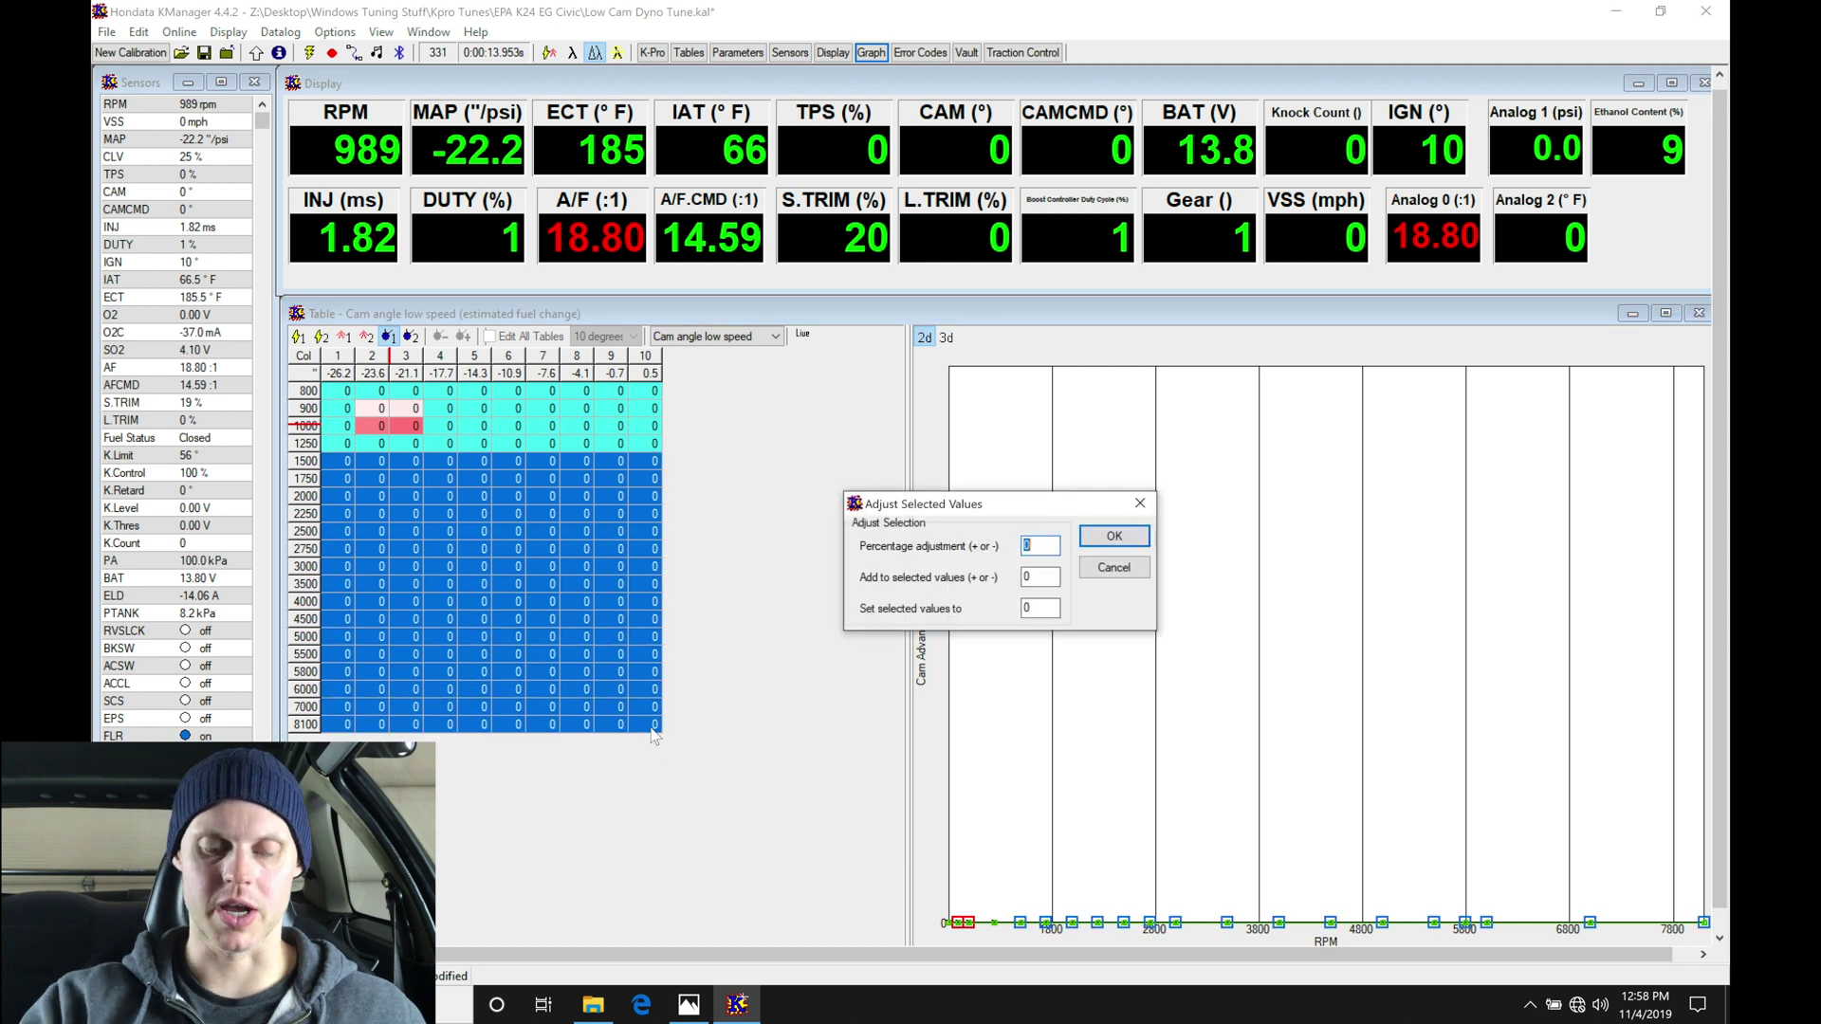
key(Tab)
key(Tab)
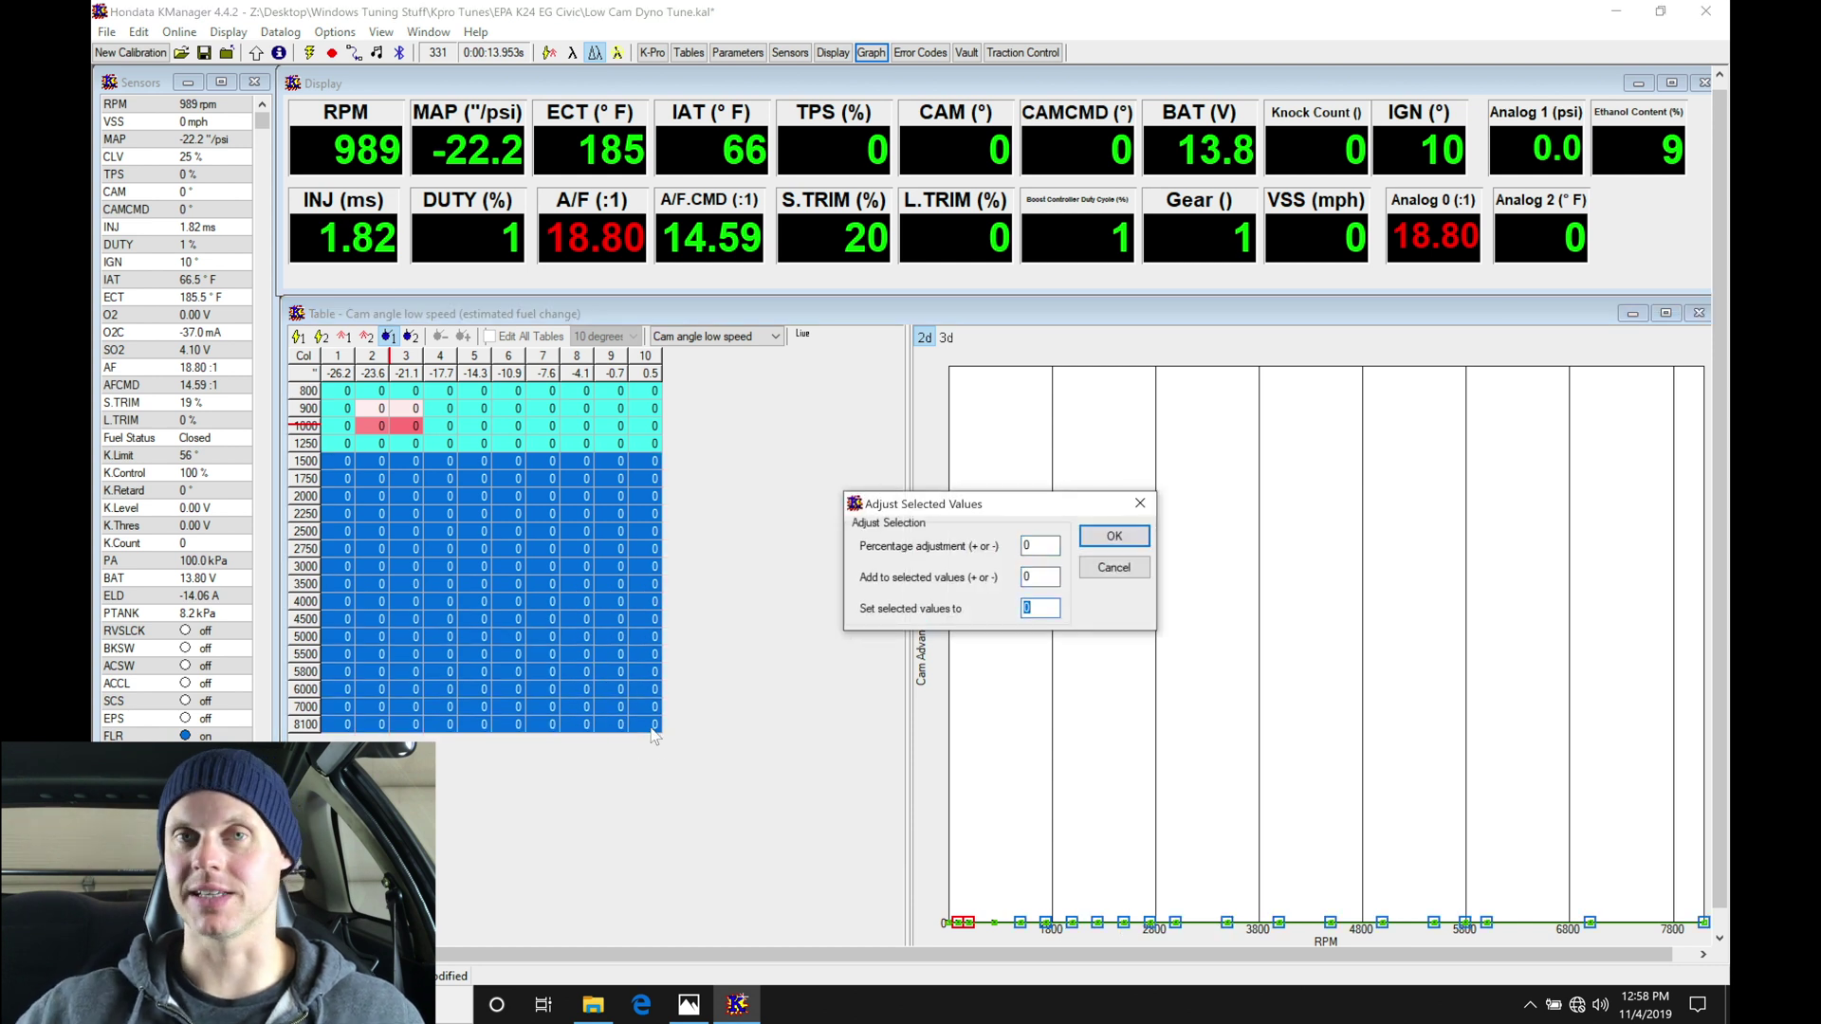
text(10)
key(Return)
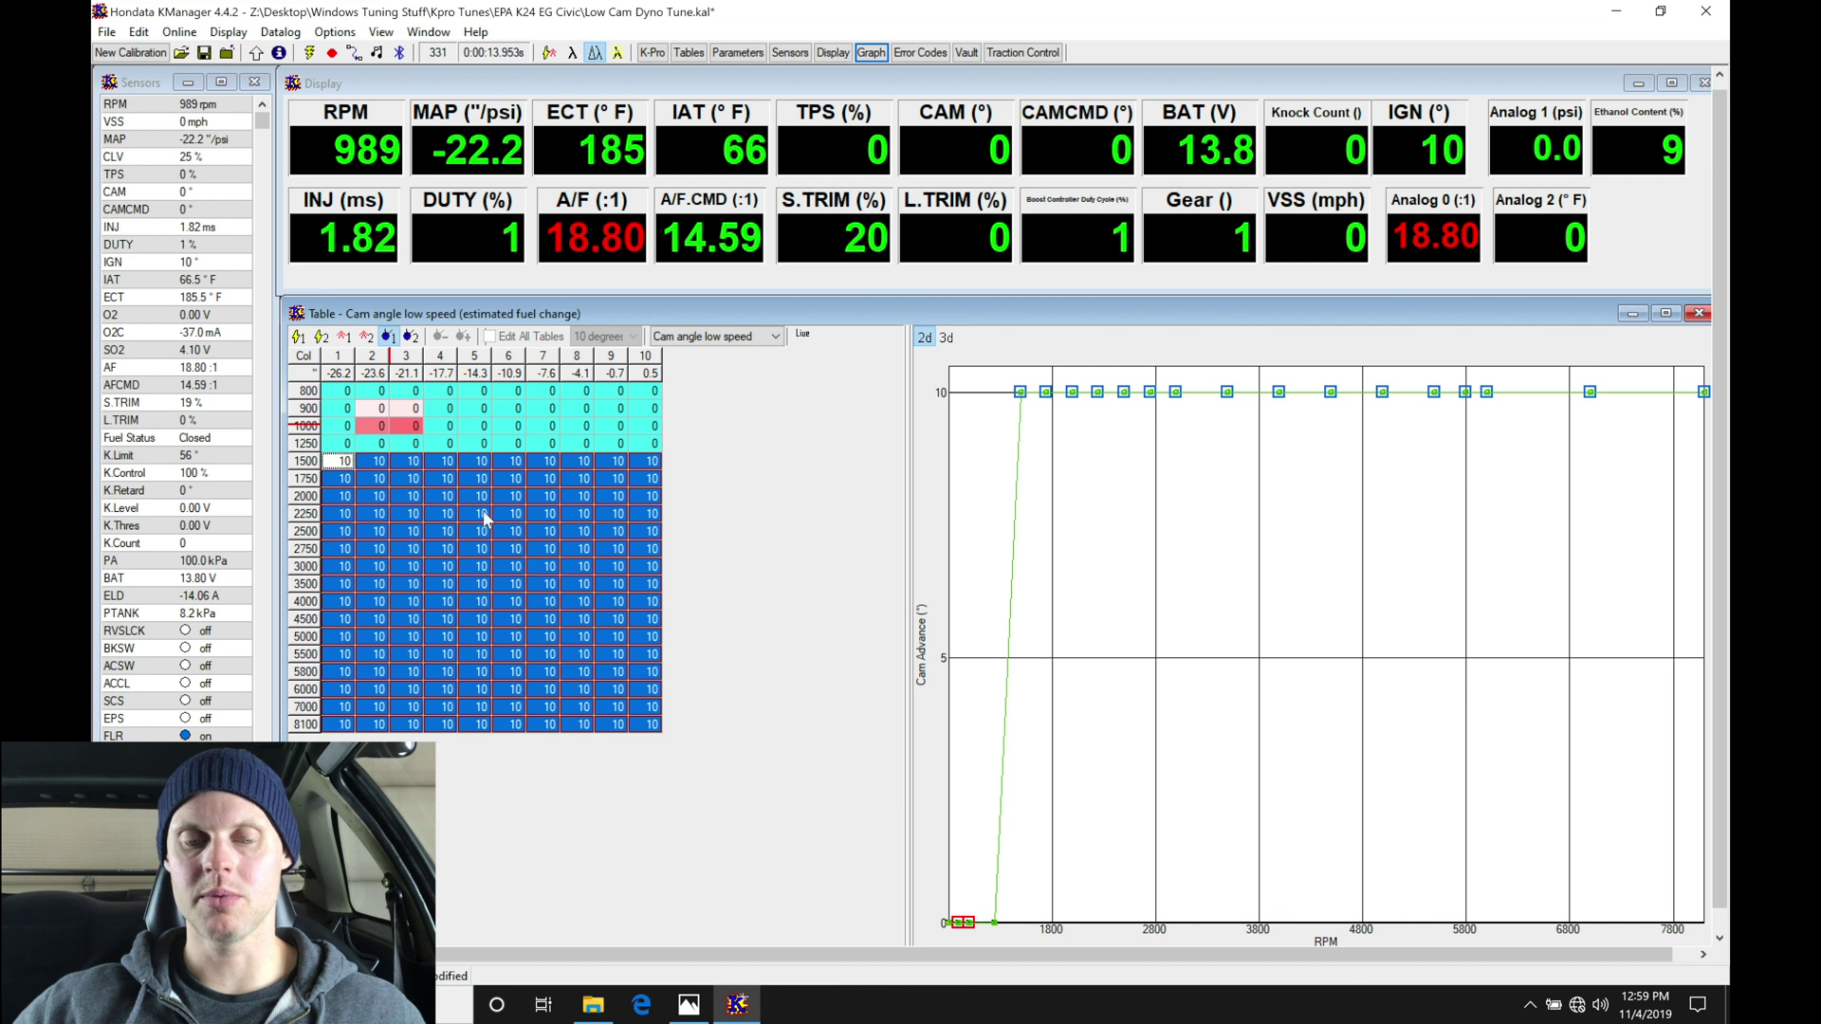
click(456, 567)
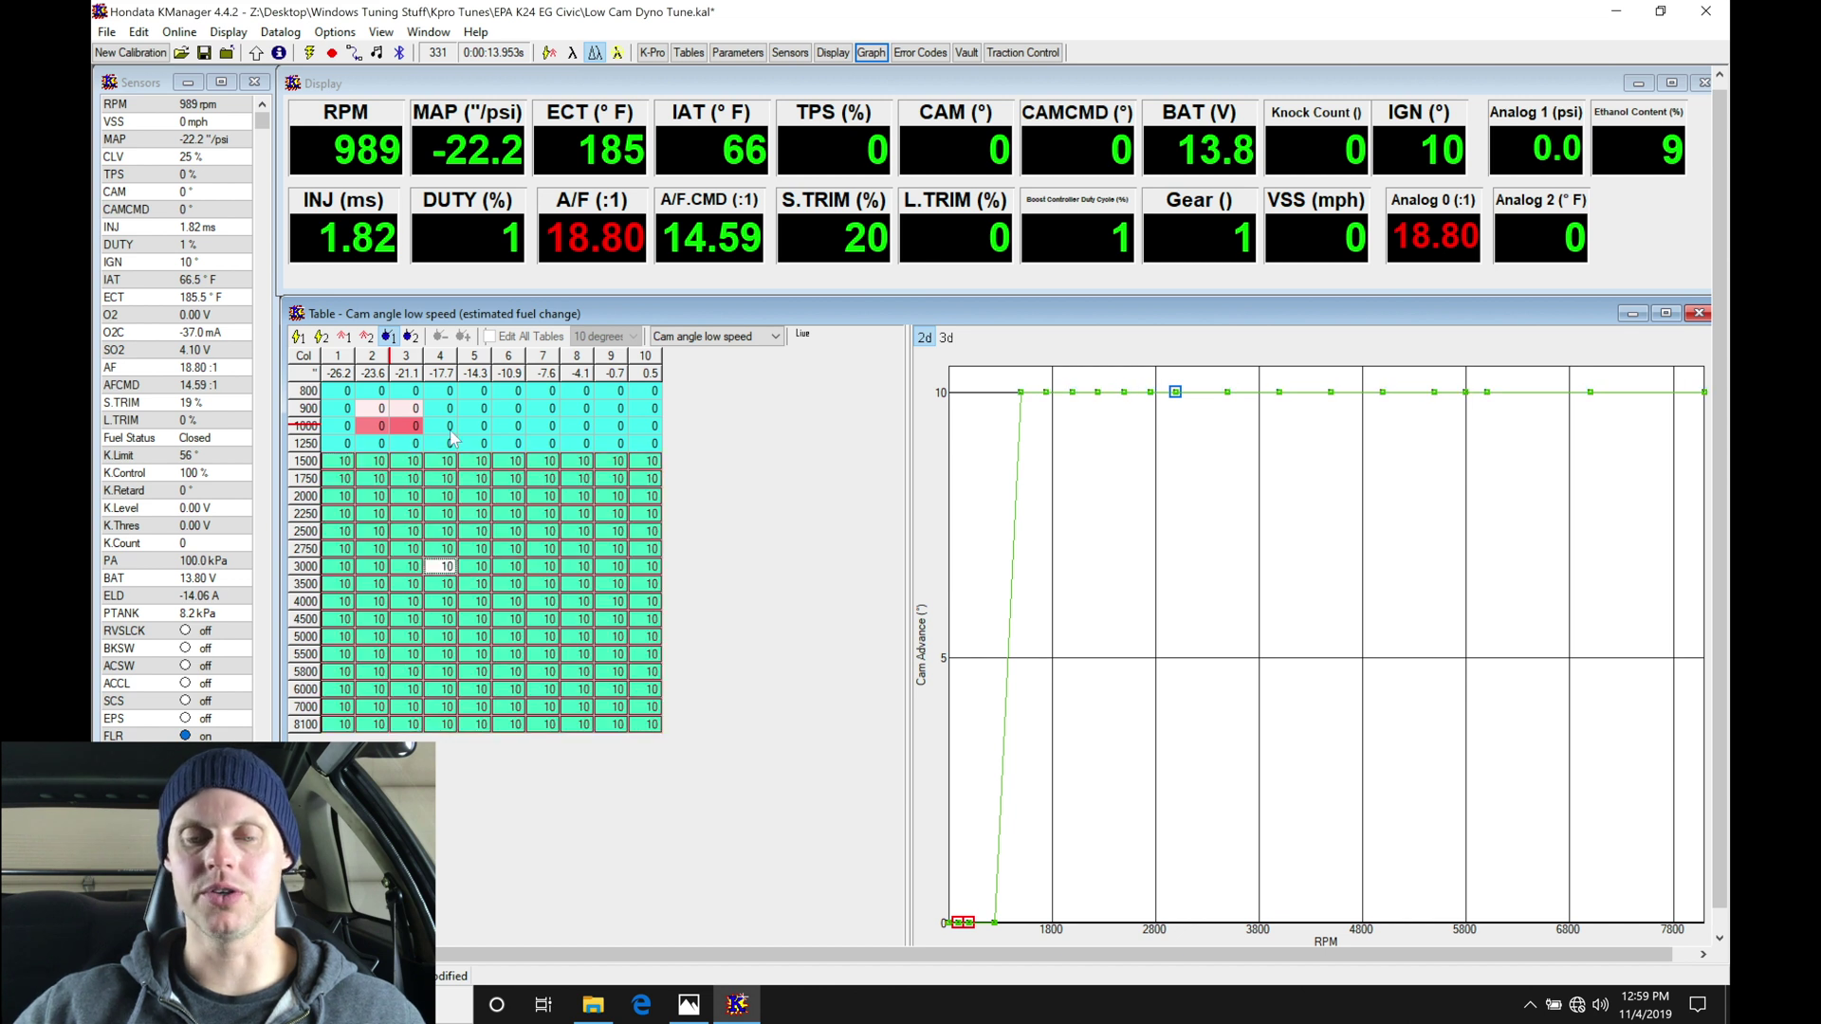
Step: Switch to the Live tables view, check the cam angle table, and return to low-speed fuel
click(344, 342)
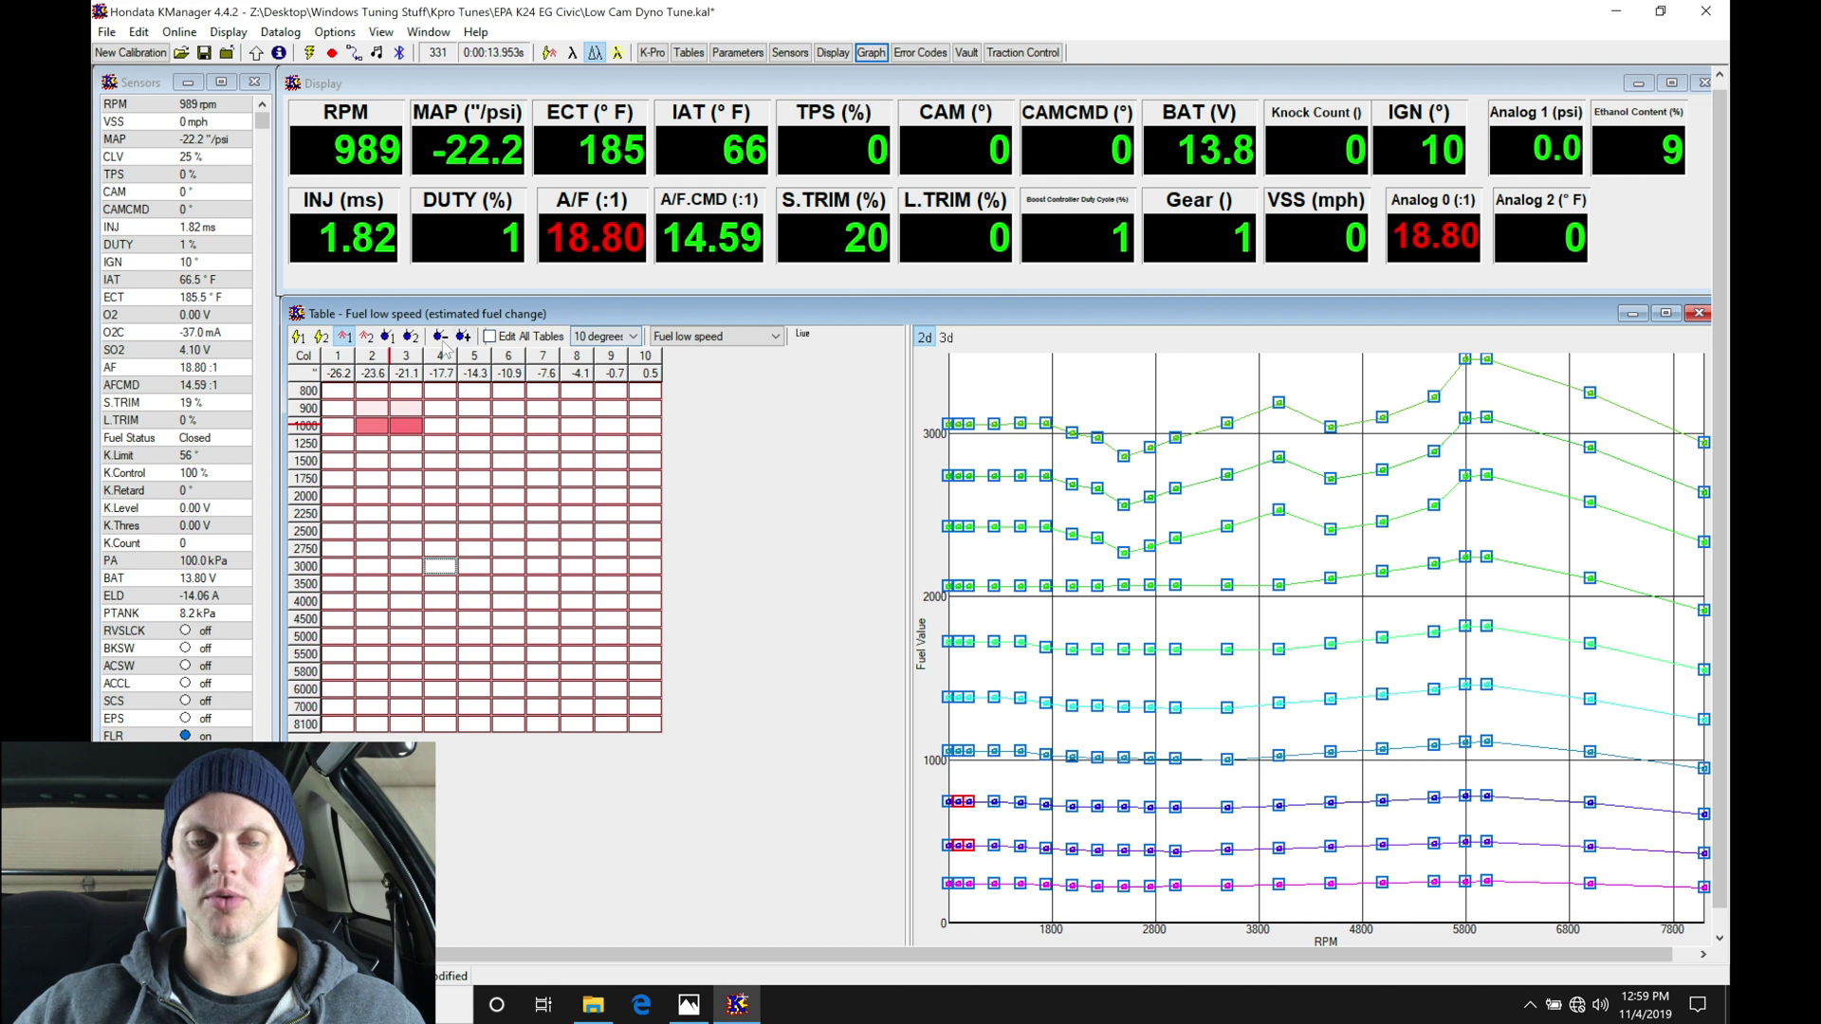
click(802, 335)
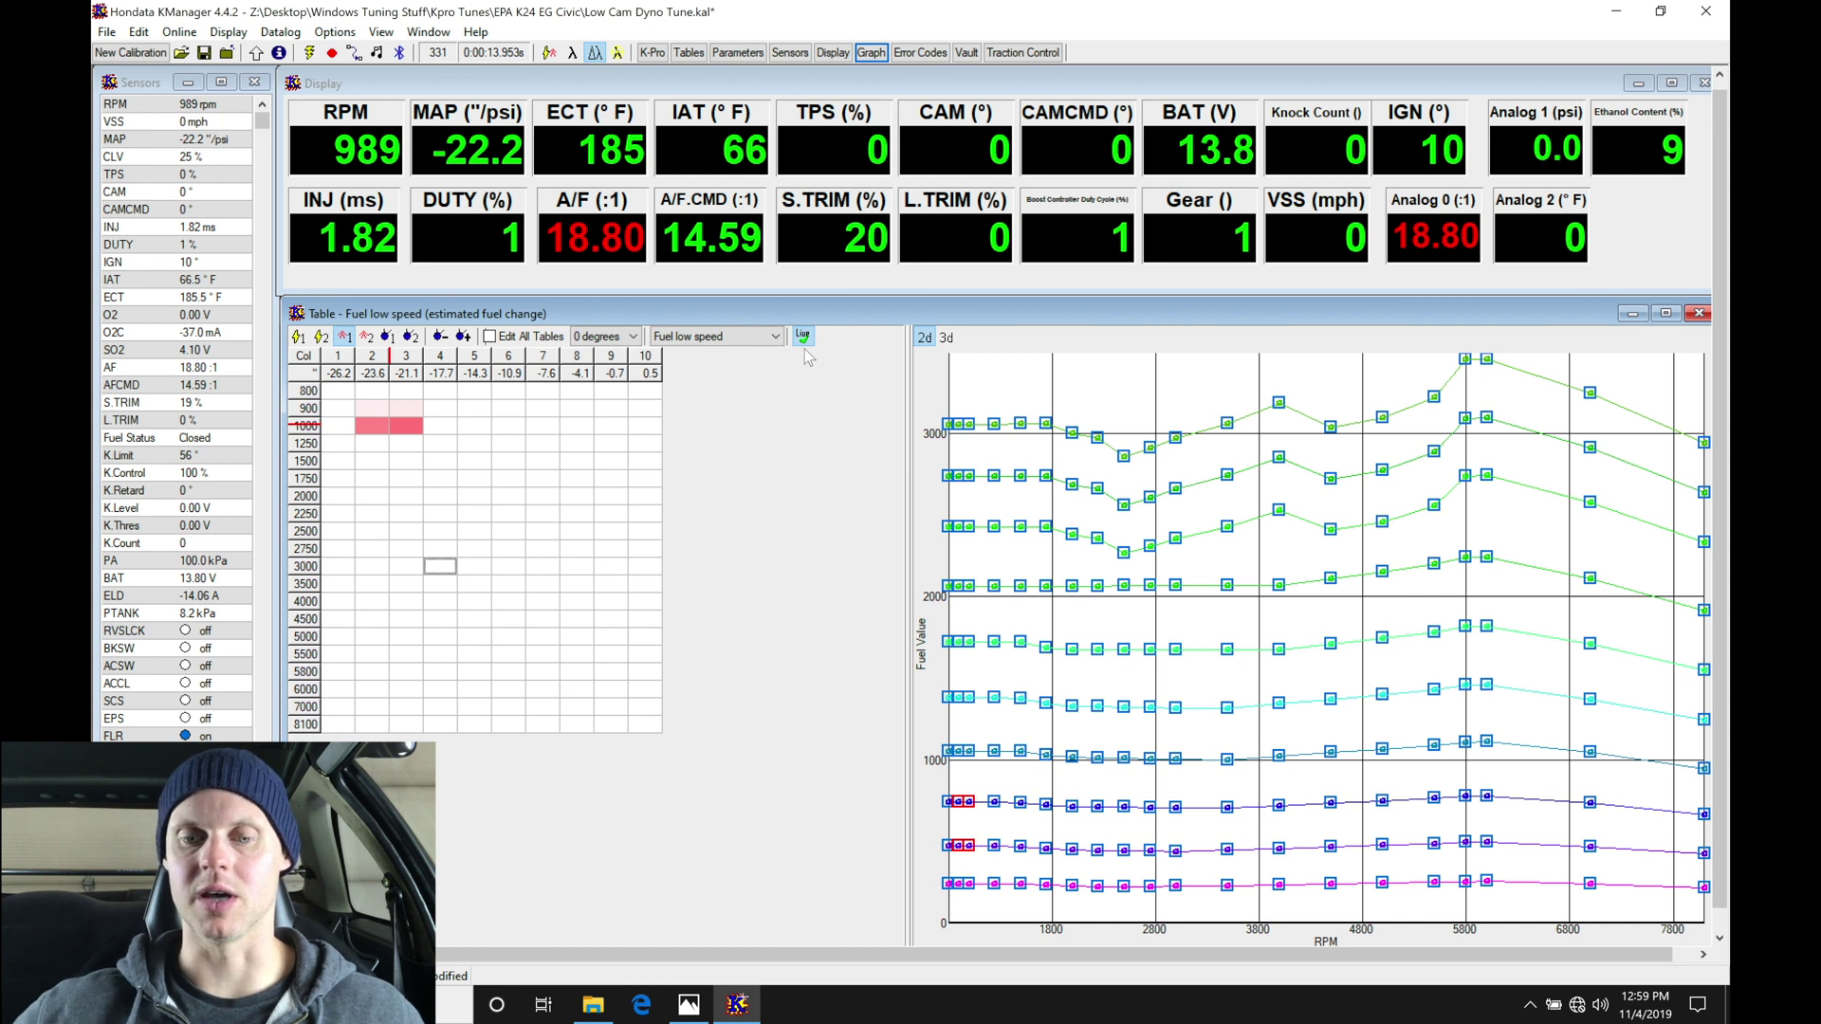
click(387, 337)
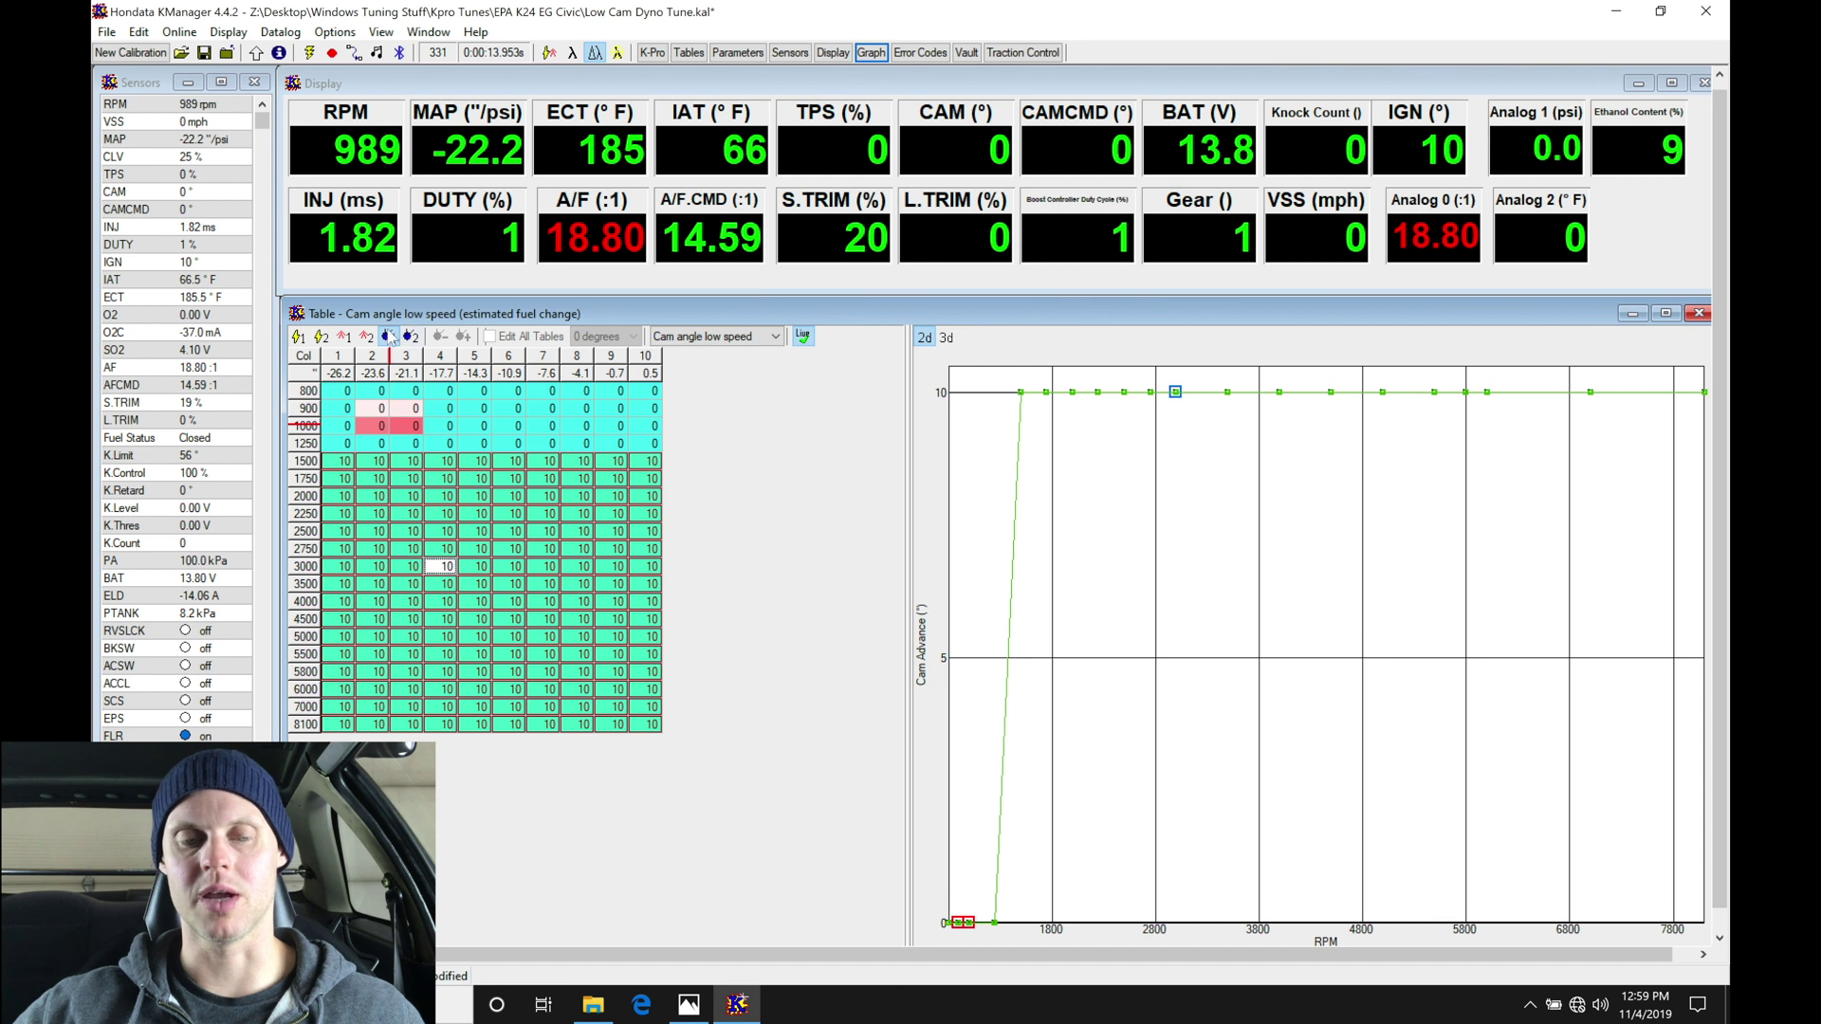
click(345, 338)
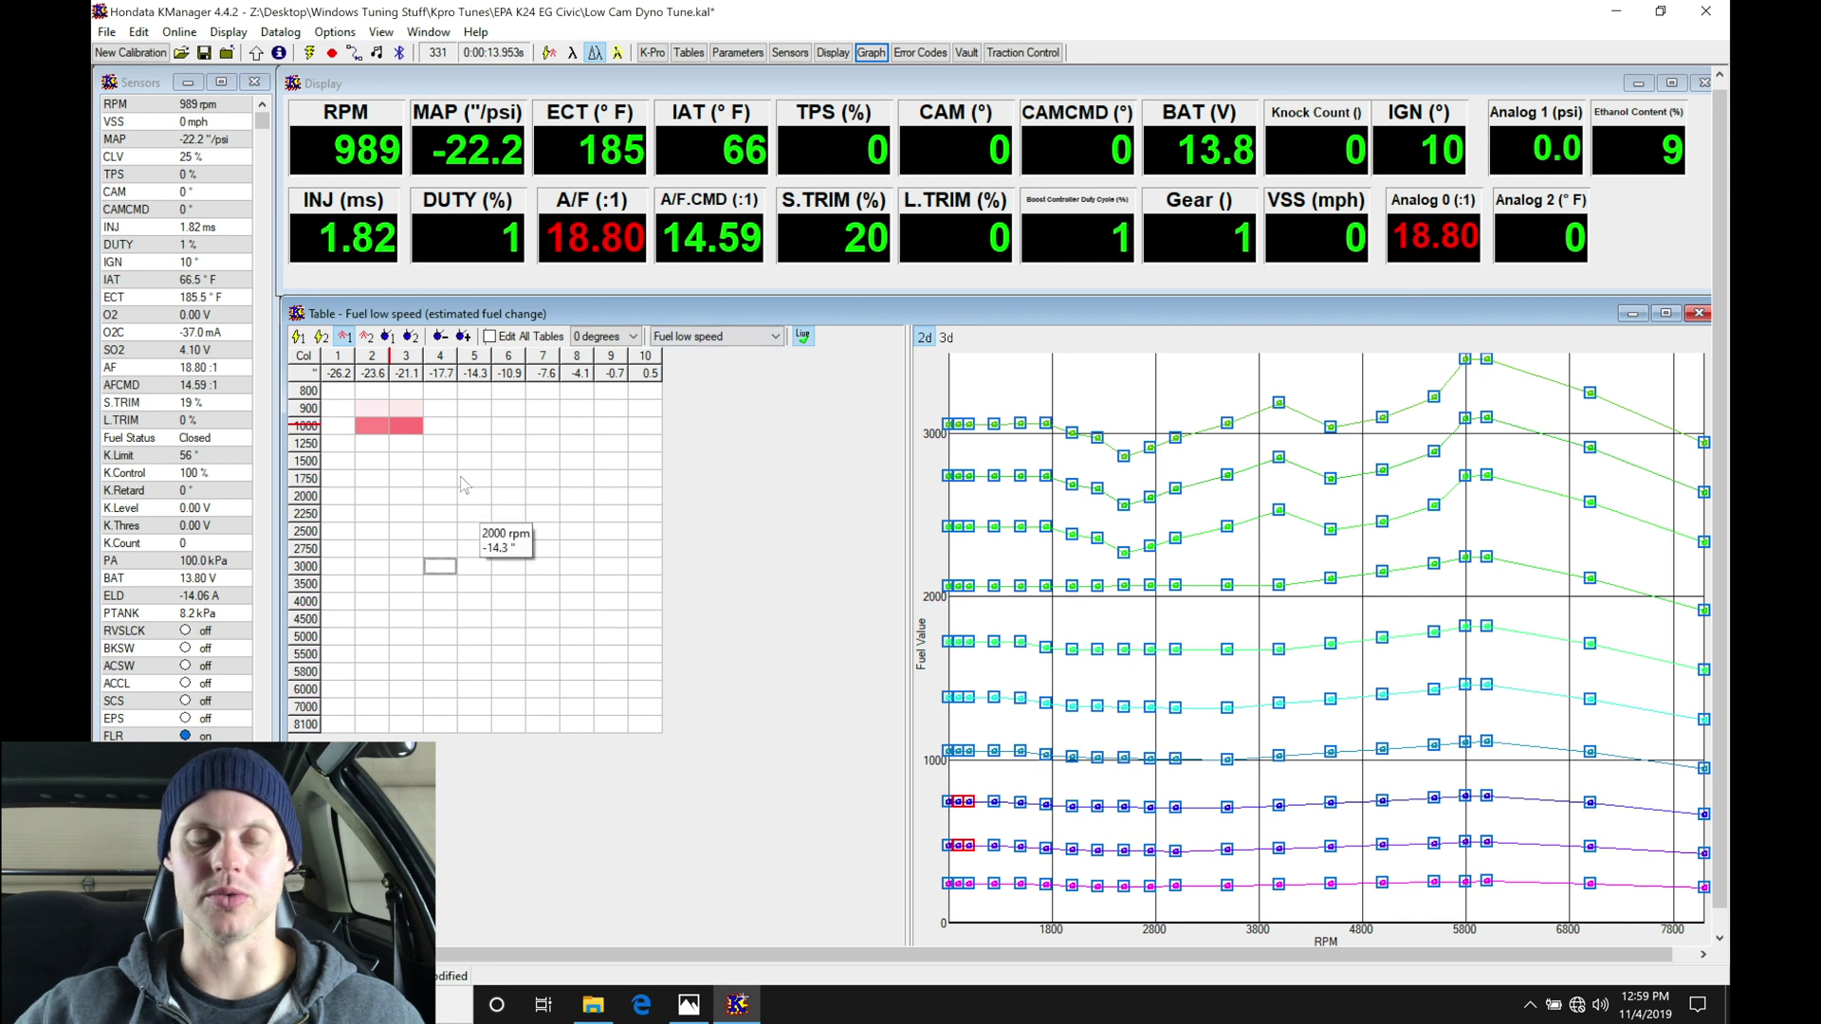
click(185, 34)
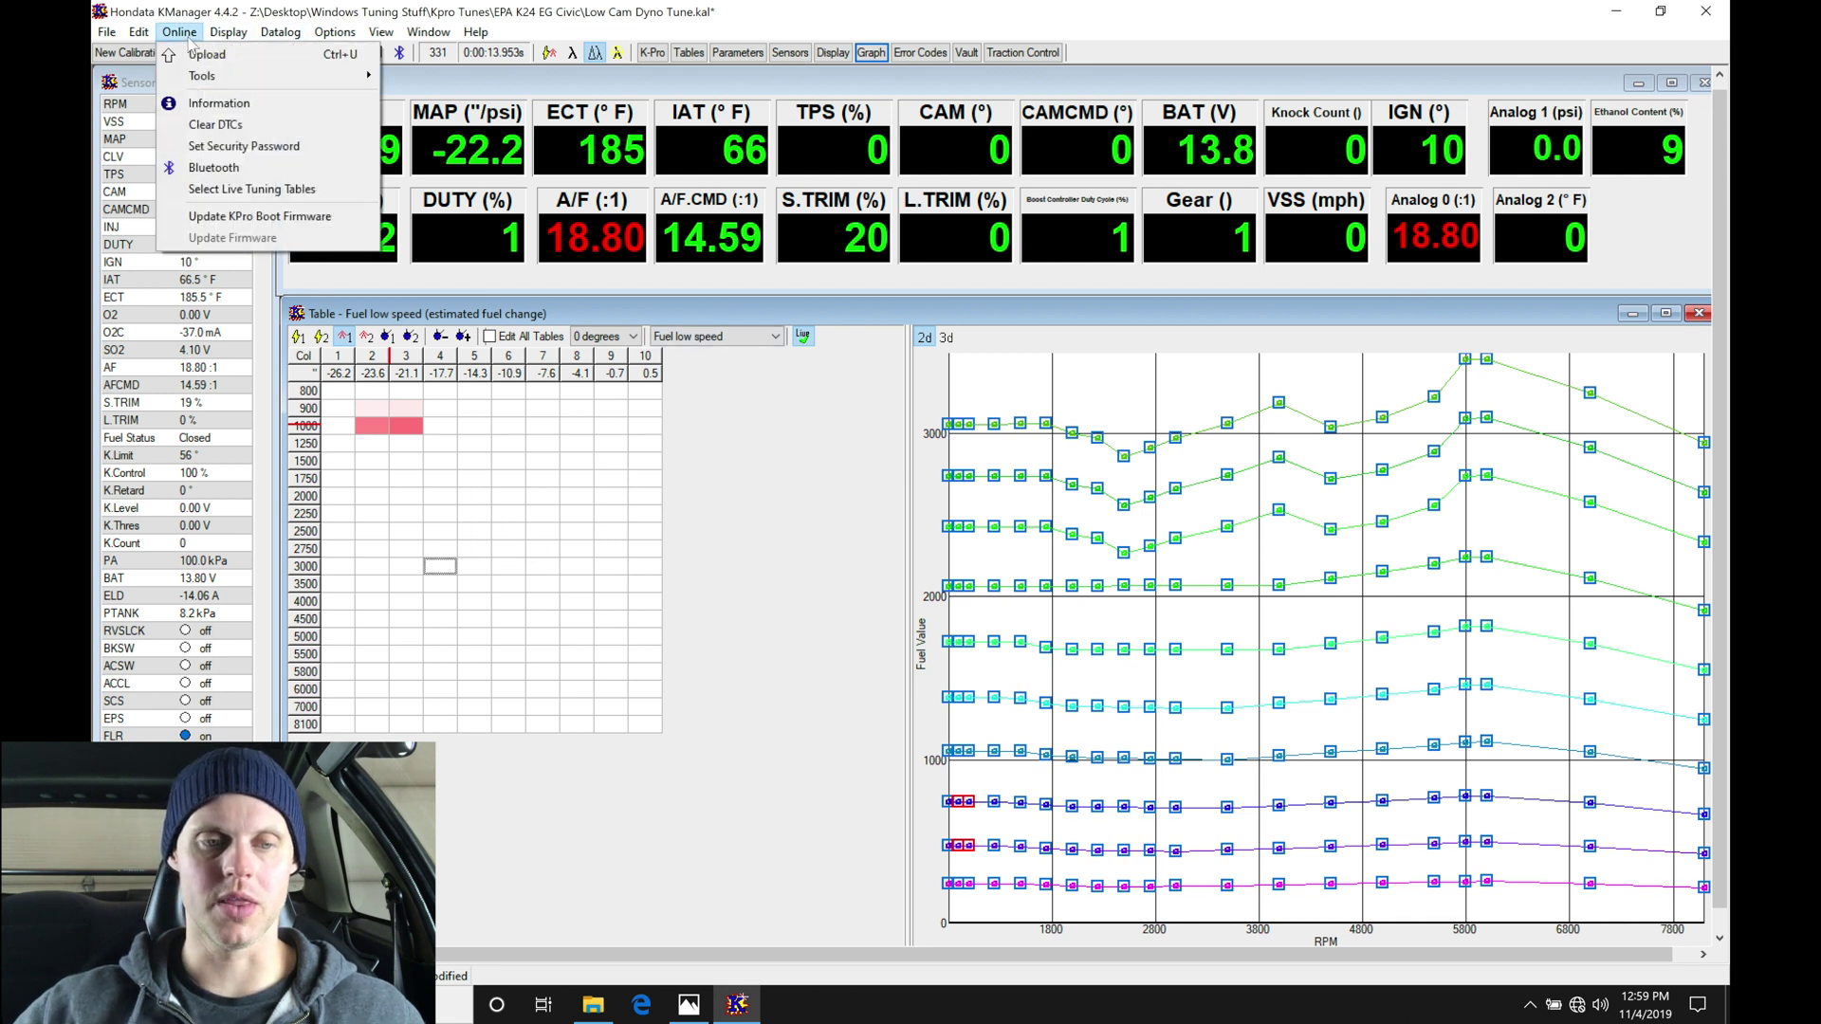
Step: In Select Live Tuning Tables, swap Fuel low speed (0 degs) for Fuel low speed (10 degs)
click(244, 190)
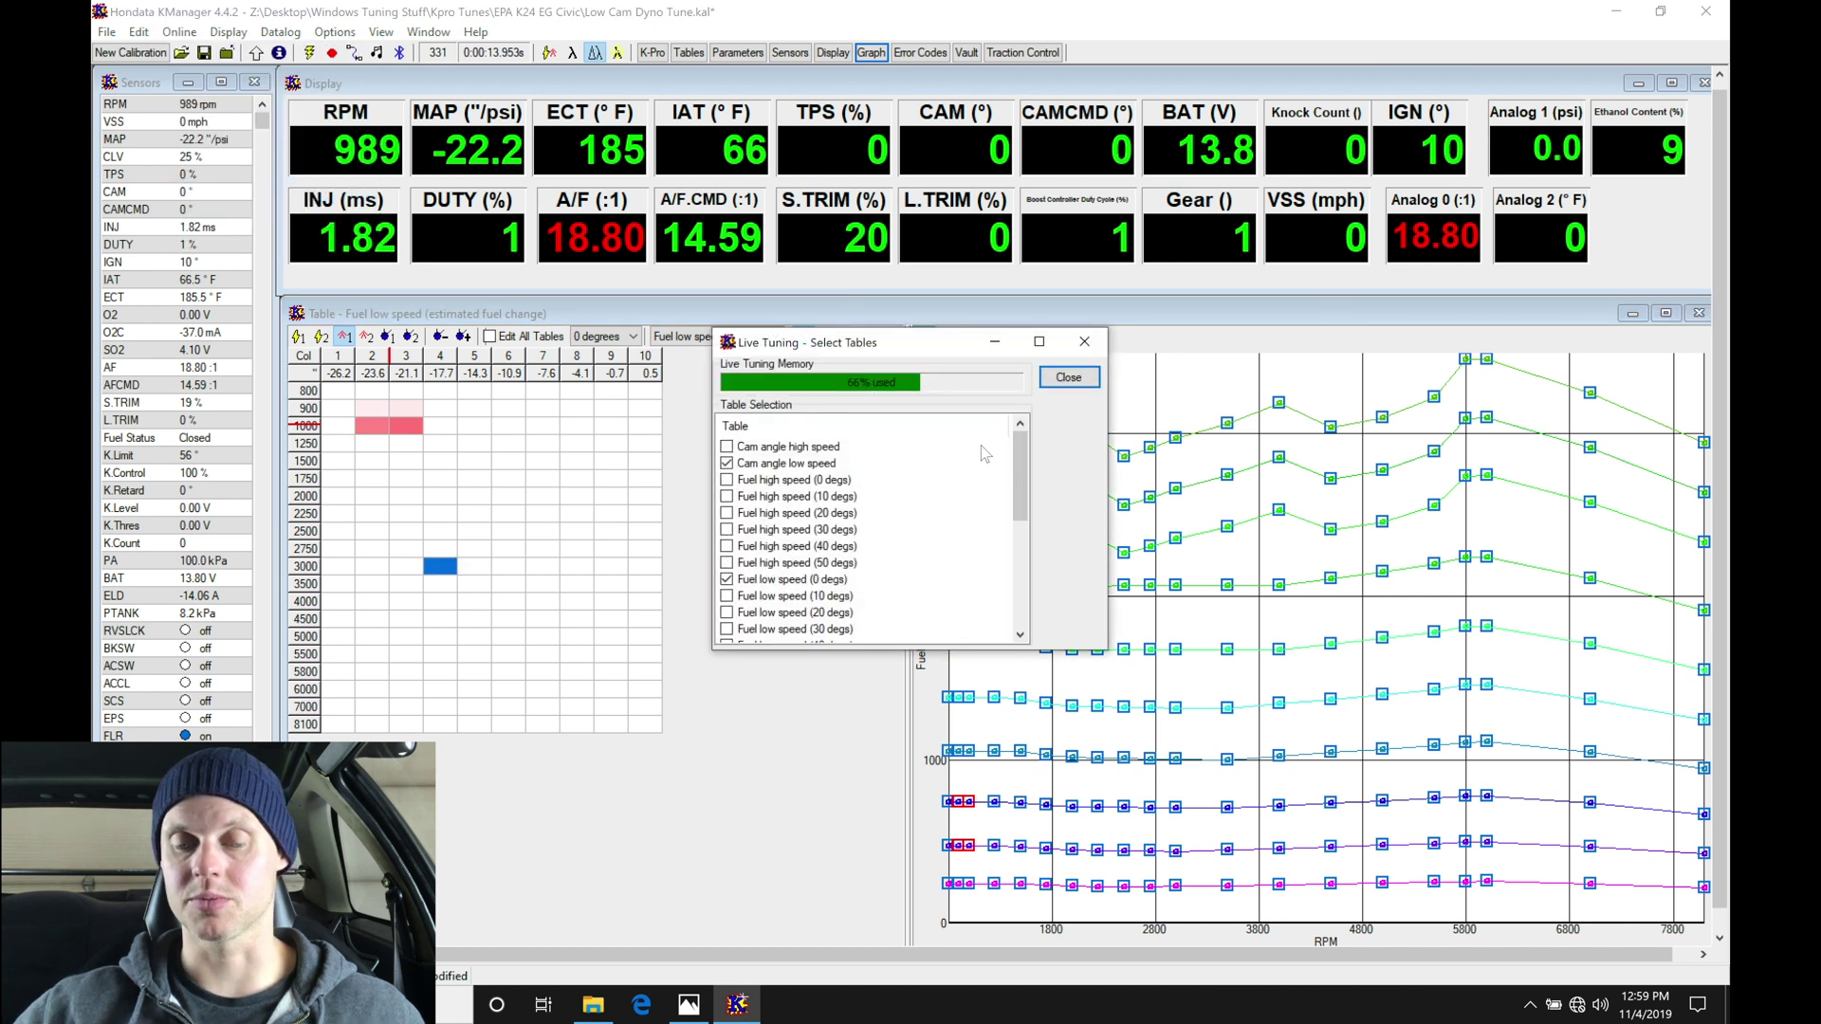
drag(1020, 474, 1020, 504)
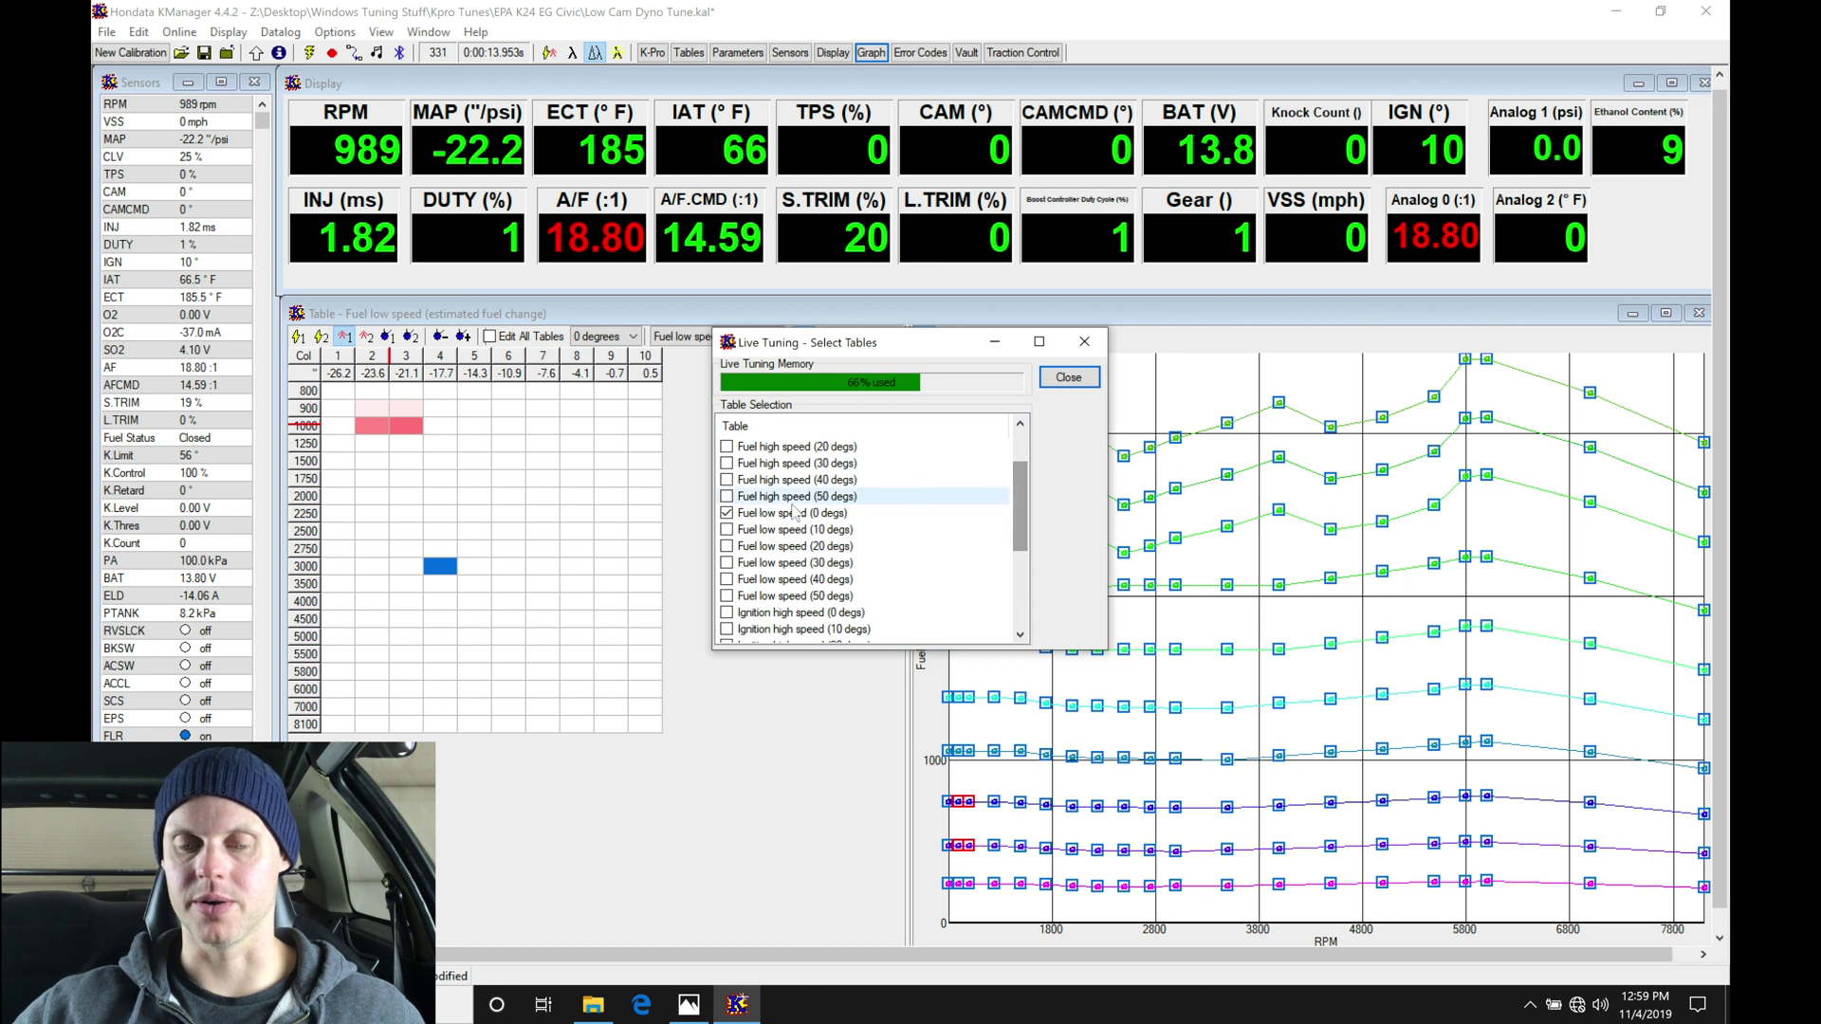
click(727, 513)
click(727, 530)
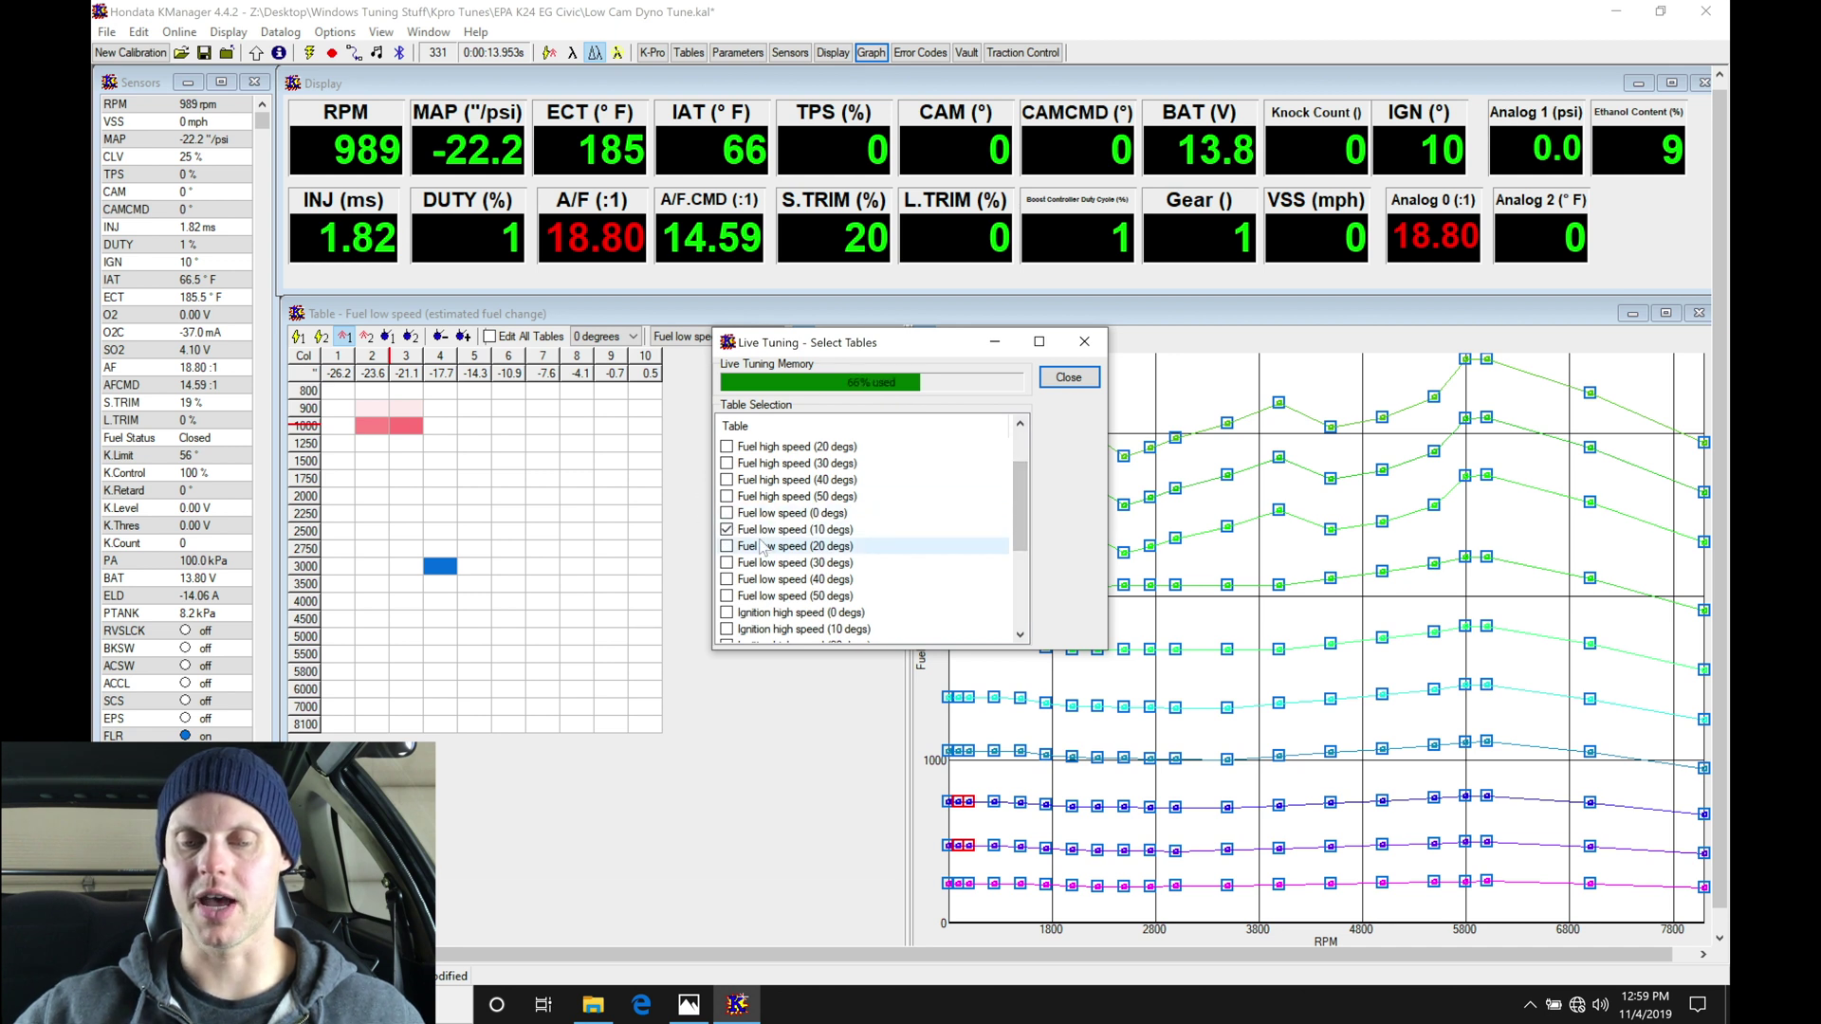
Step: Swap Ignition low speed (0 degs) for the 10 degs table and close the selection
click(1020, 507)
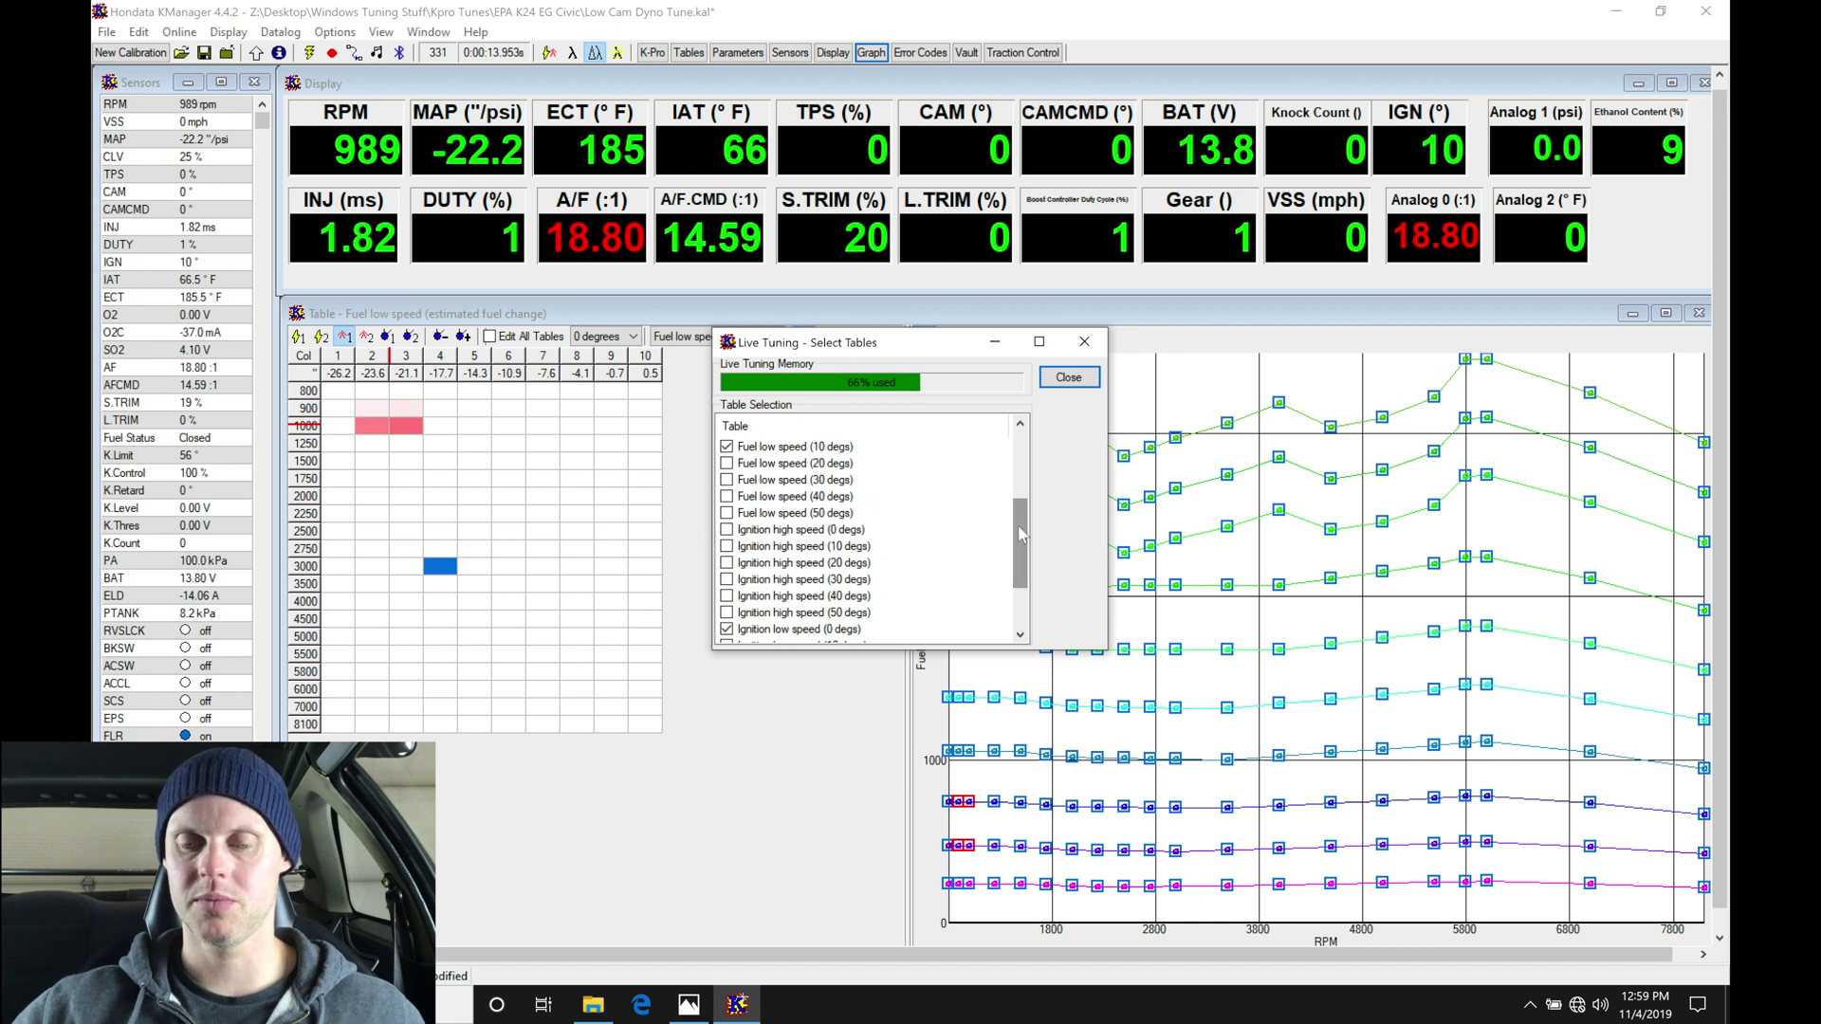
drag(1020, 507, 1021, 565)
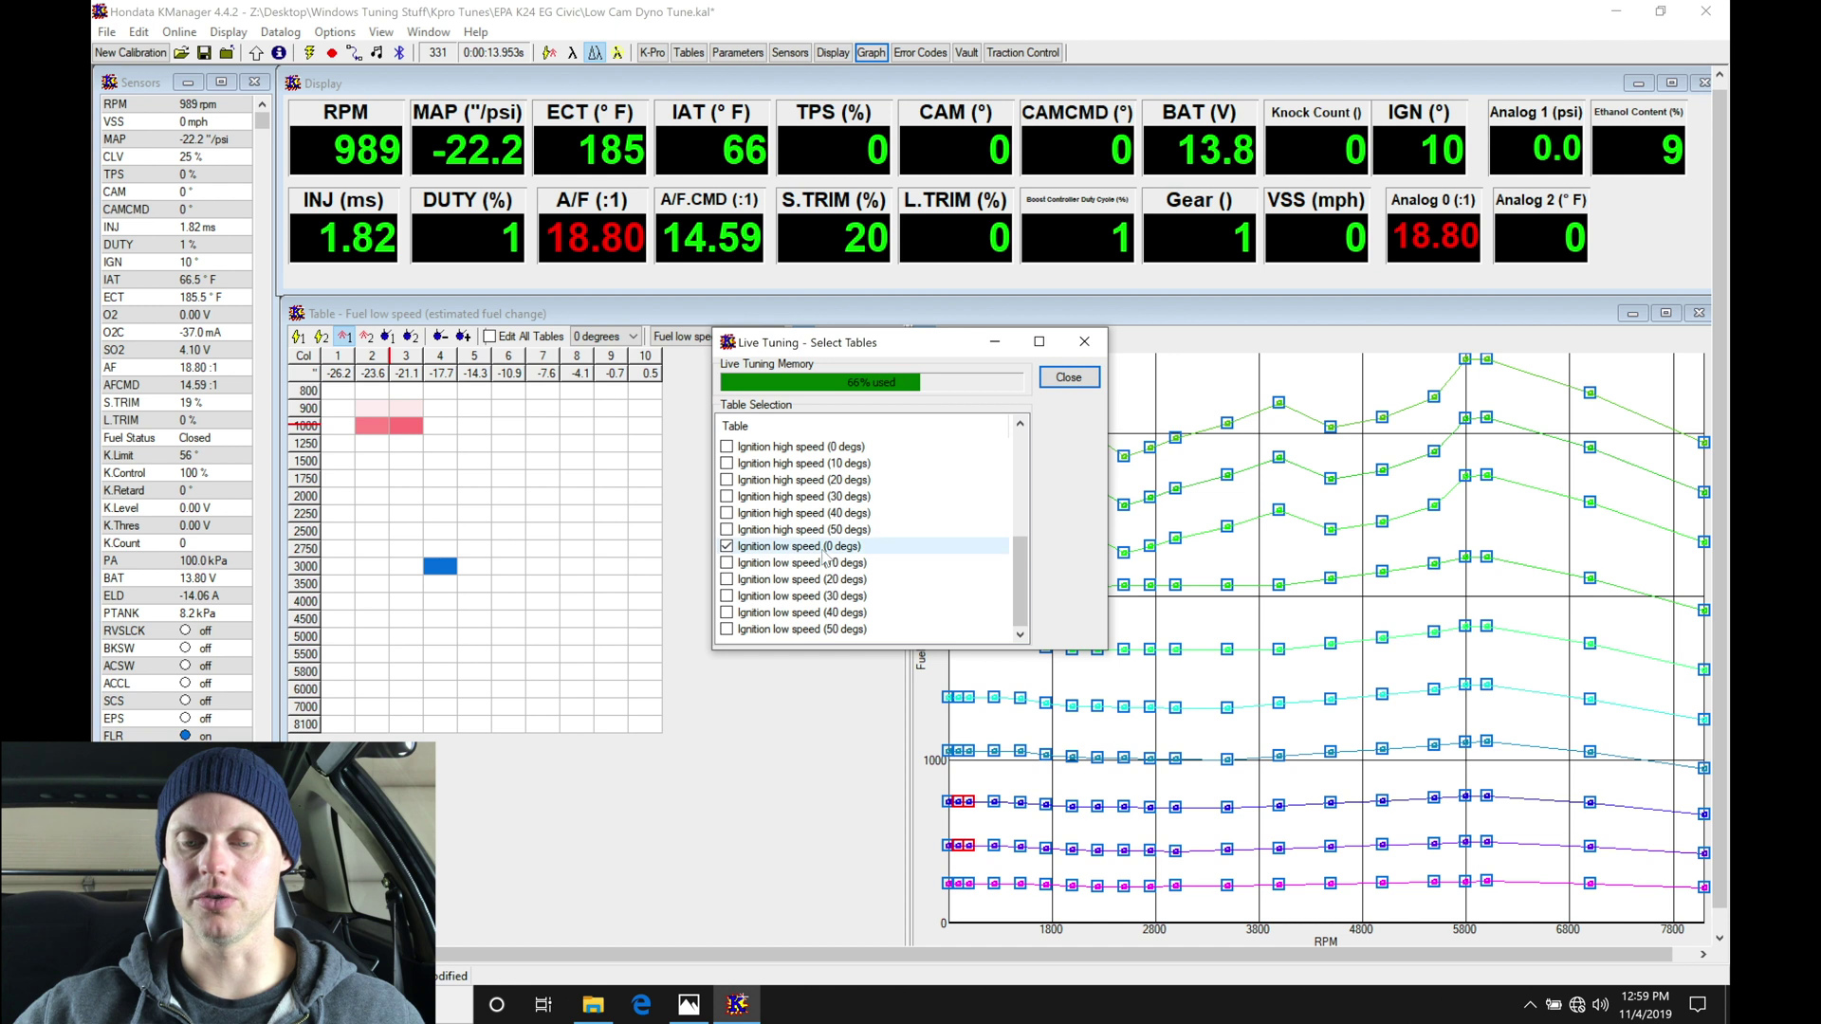
click(727, 546)
click(727, 562)
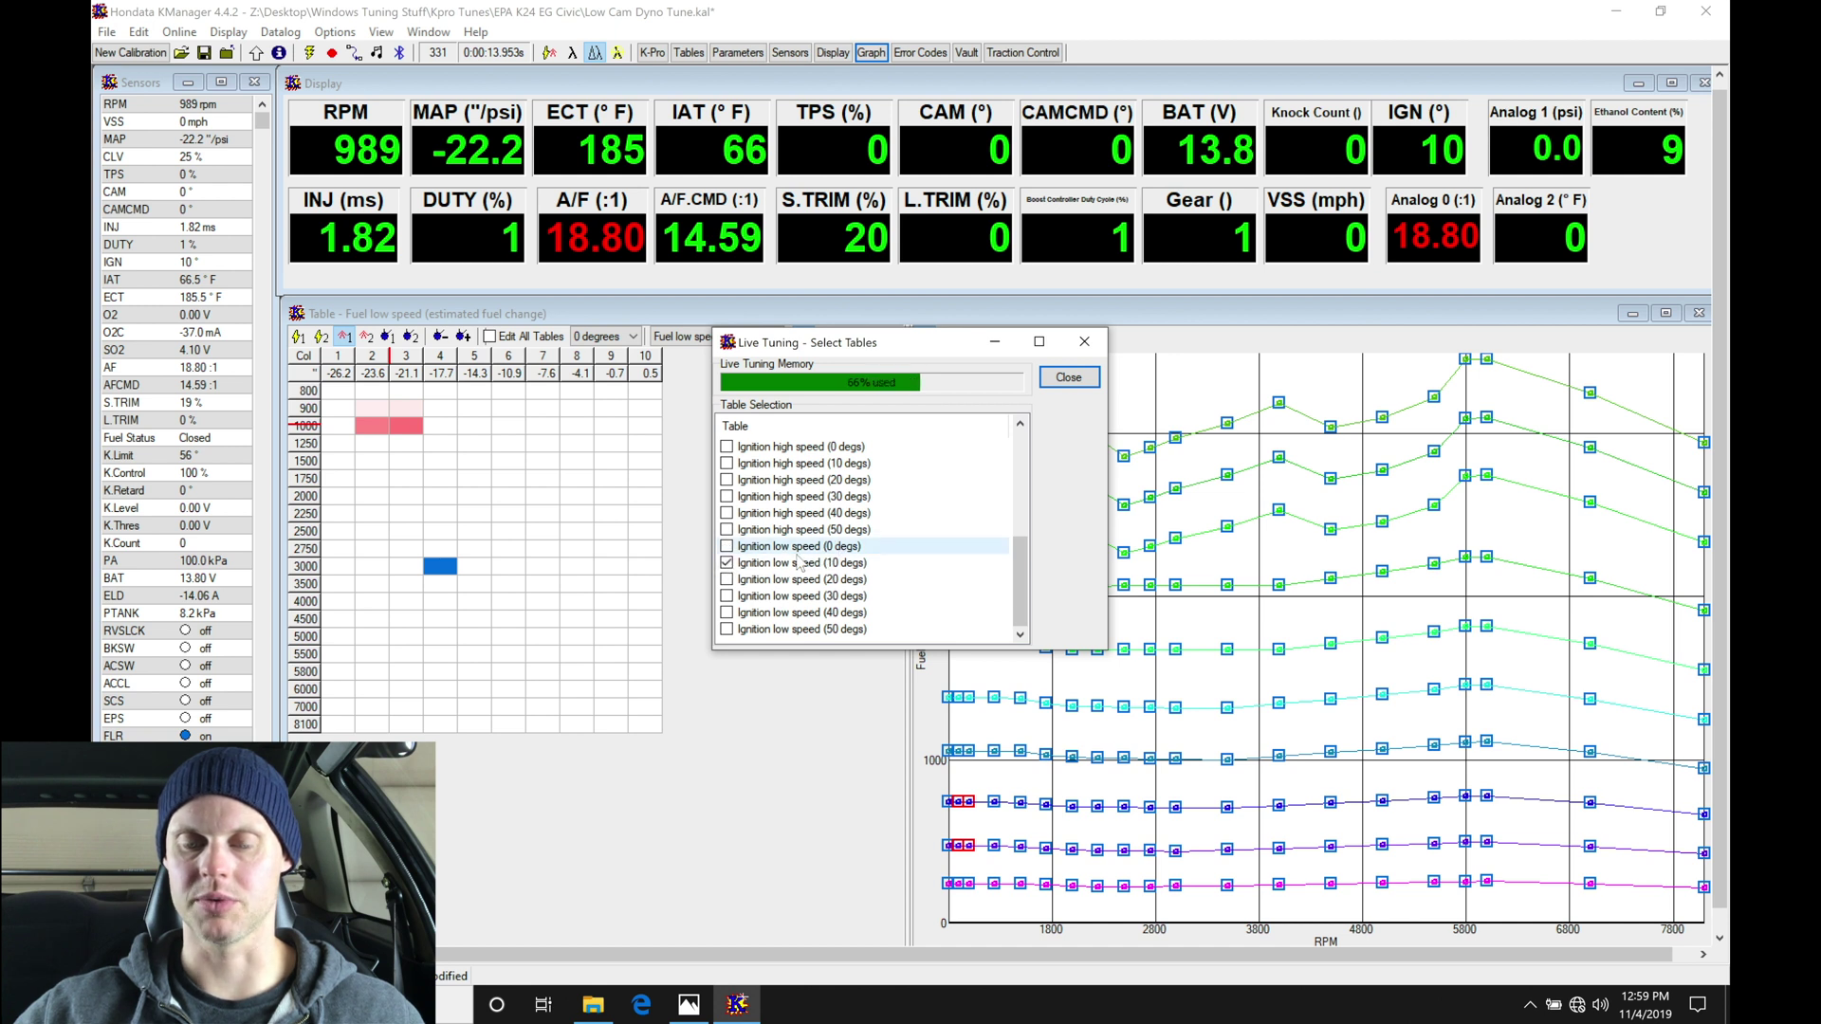
click(1053, 378)
click(550, 462)
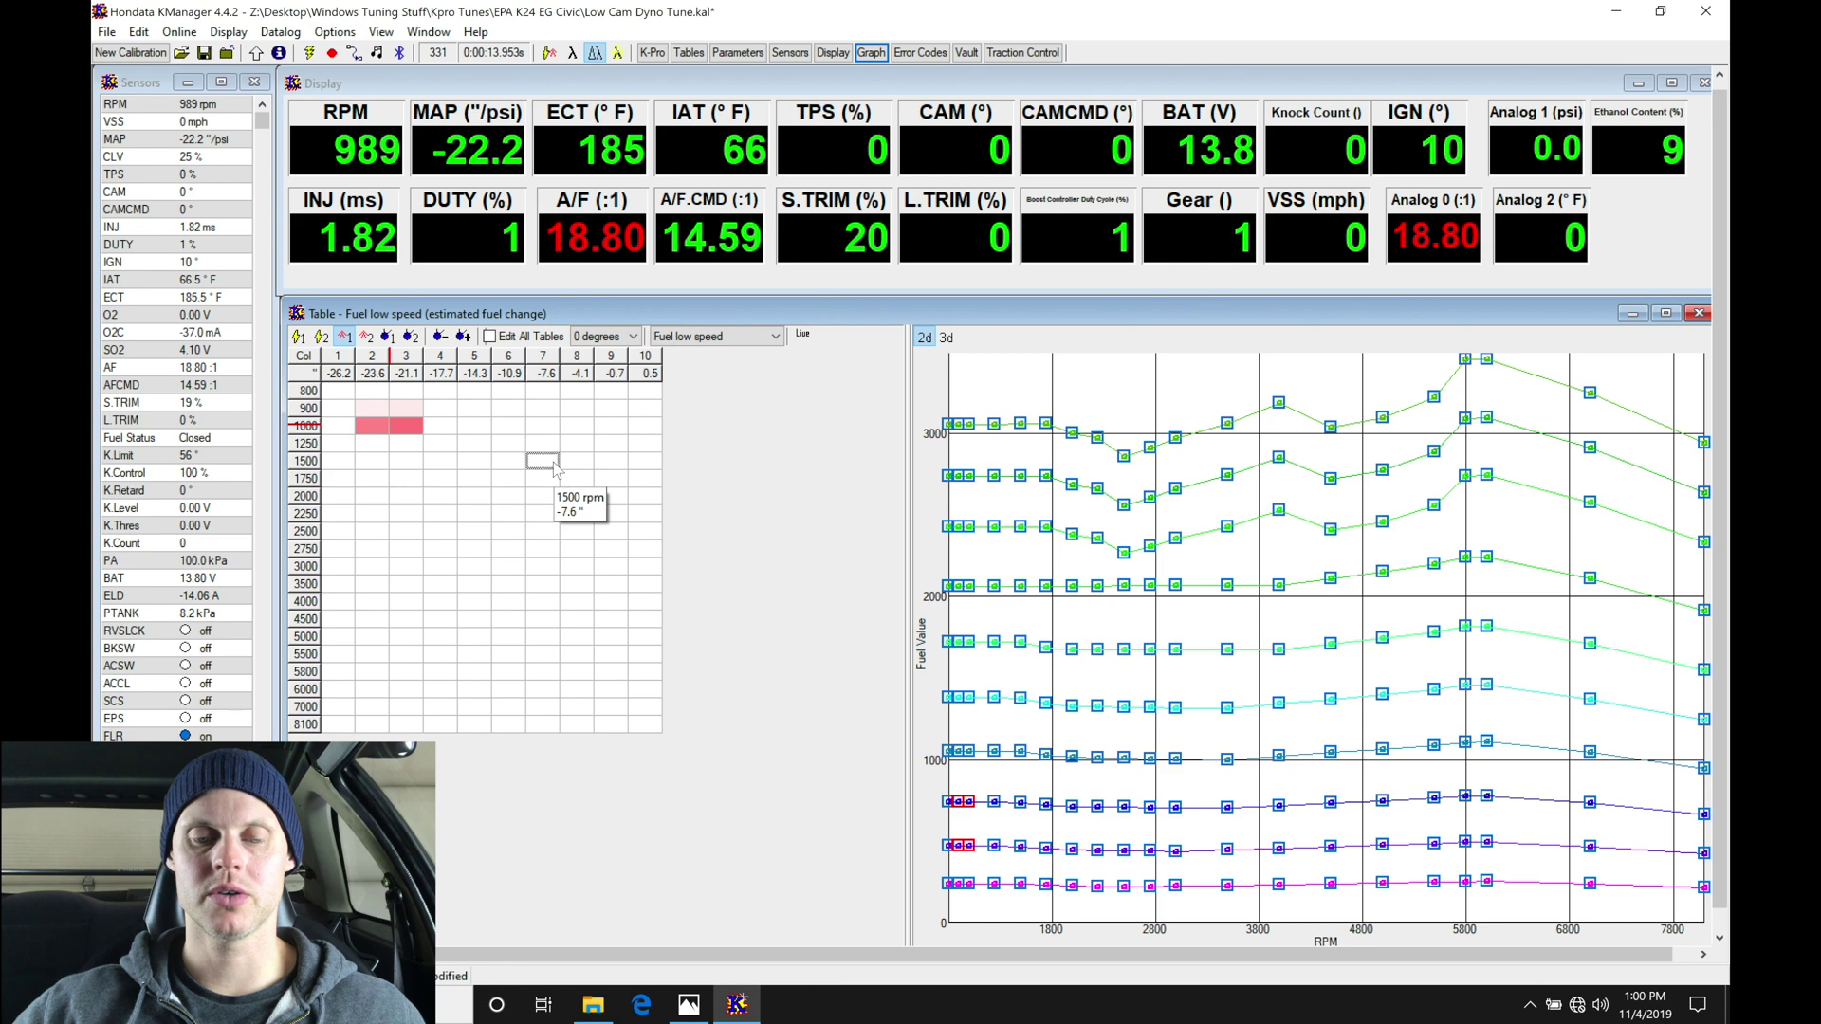
Step: Upload the calibration with the 10° live tuning tables to the ECU
click(256, 53)
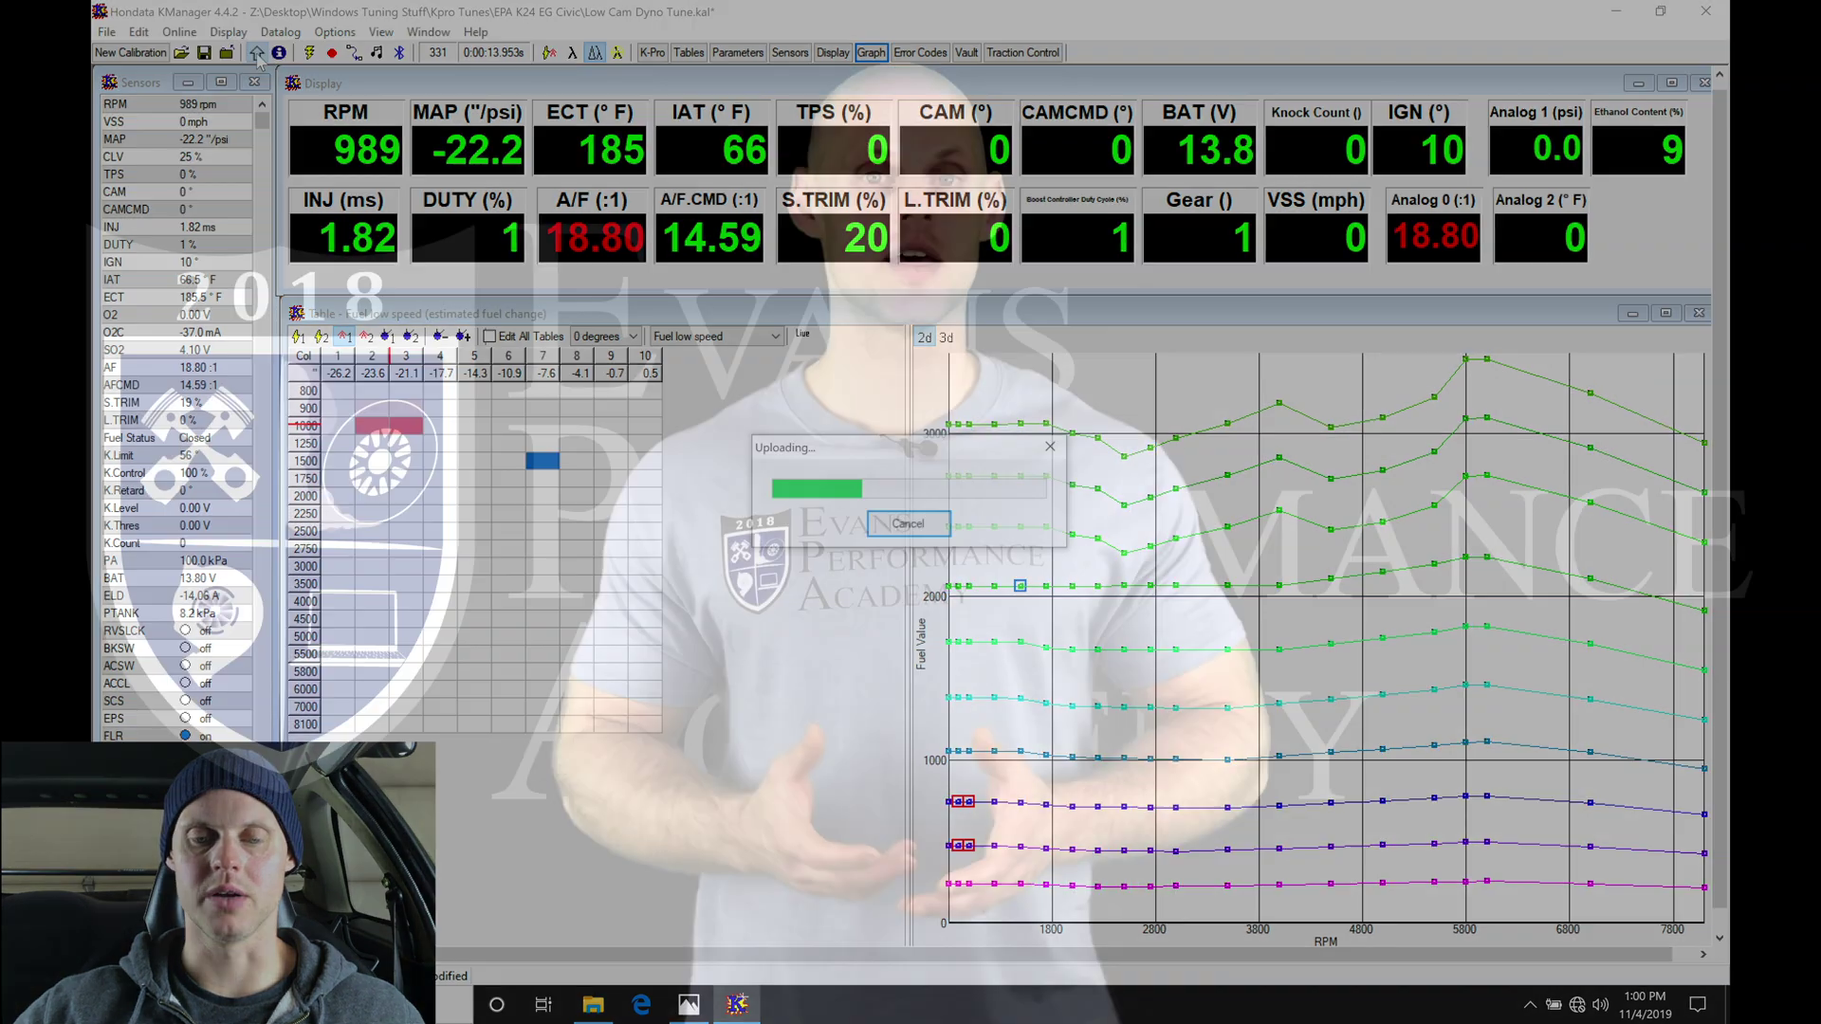